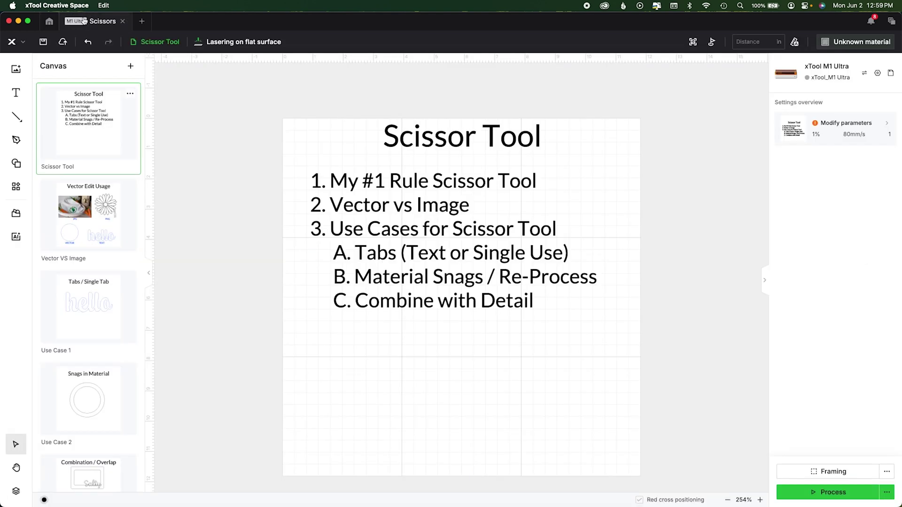
Open the Scissors project, confirm v2.6.38 is the latest version, and paste back the blue reminder text.
click(100, 21)
click(56, 6)
click(59, 18)
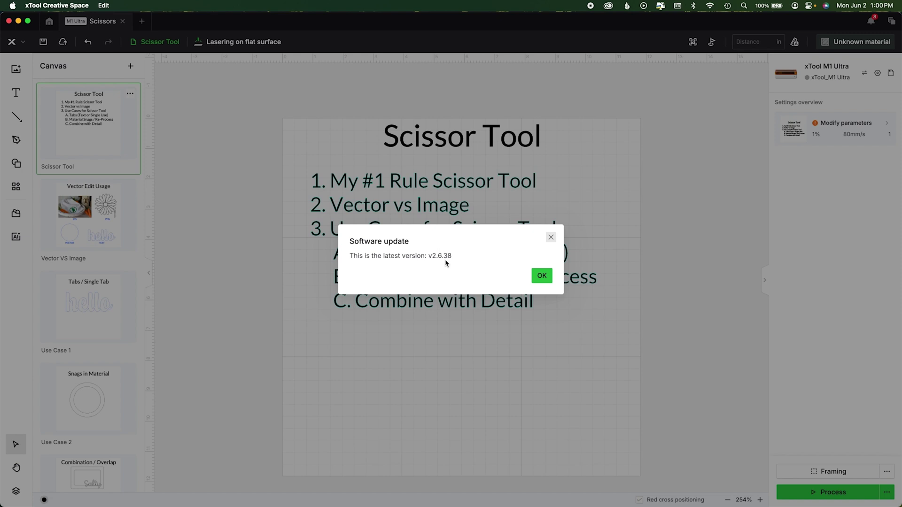
click(542, 276)
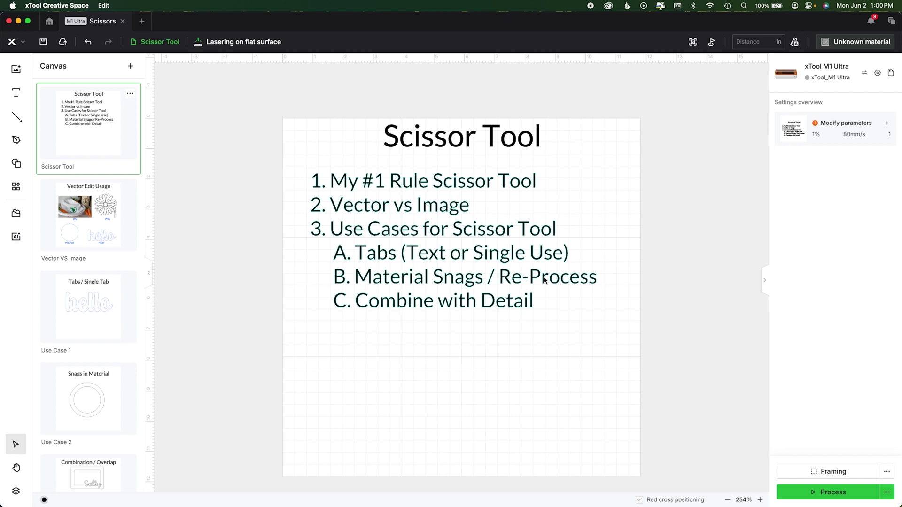
text(Don't use the scissor tool a lot.)
Select the blue reminder text together with the numbered outline, then deselect both.
click(652, 386)
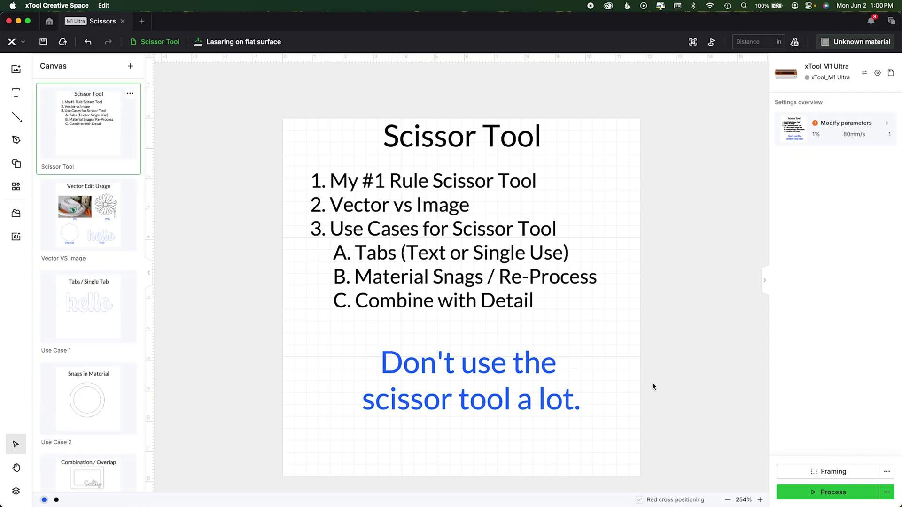
drag(651, 377, 505, 258)
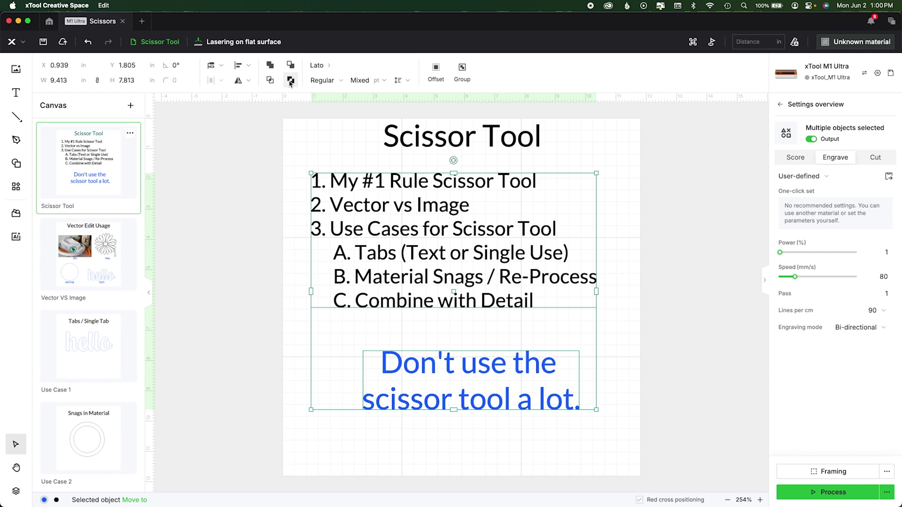
click(626, 274)
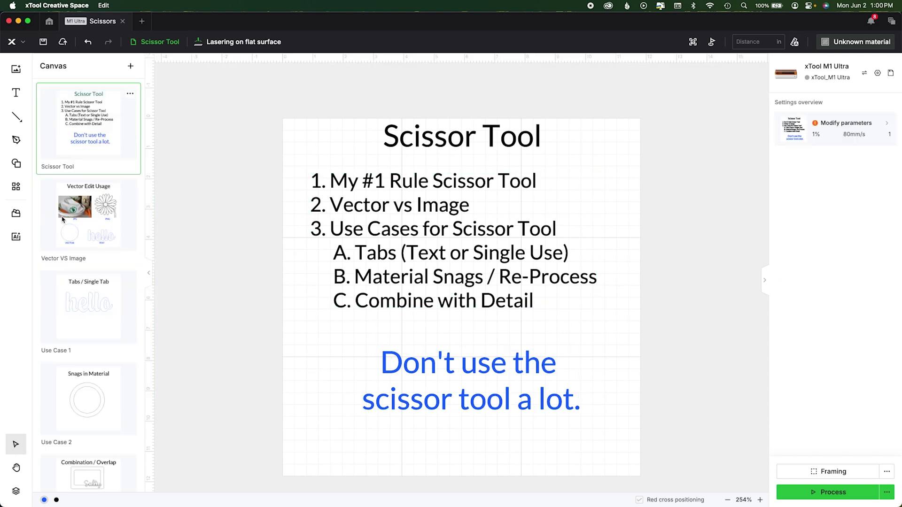
Switch to the Vector VS Image canvas, show the layers list, and select the JPG, PNG and VECTOR samples.
click(85, 201)
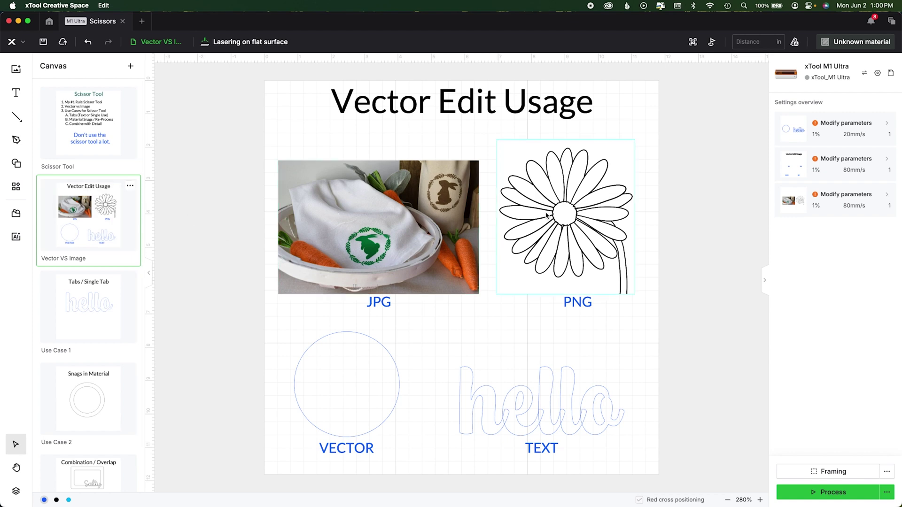
click(398, 246)
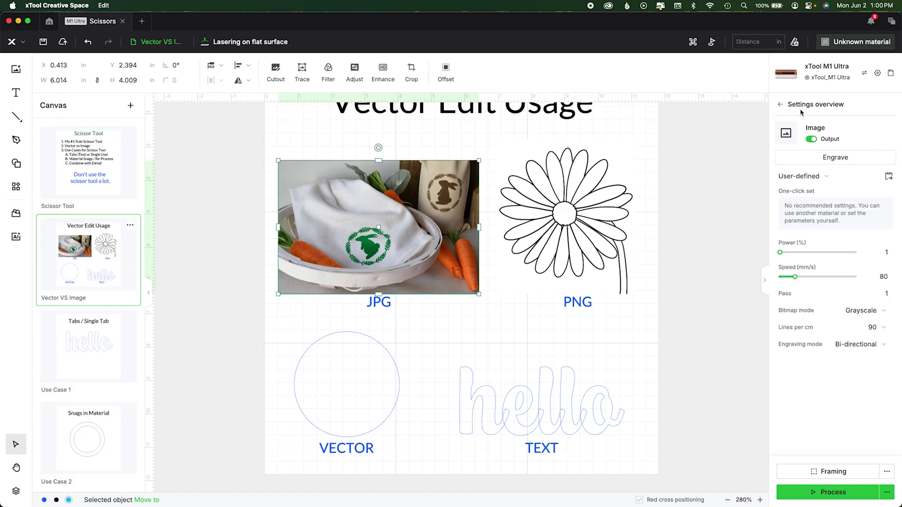
click(14, 491)
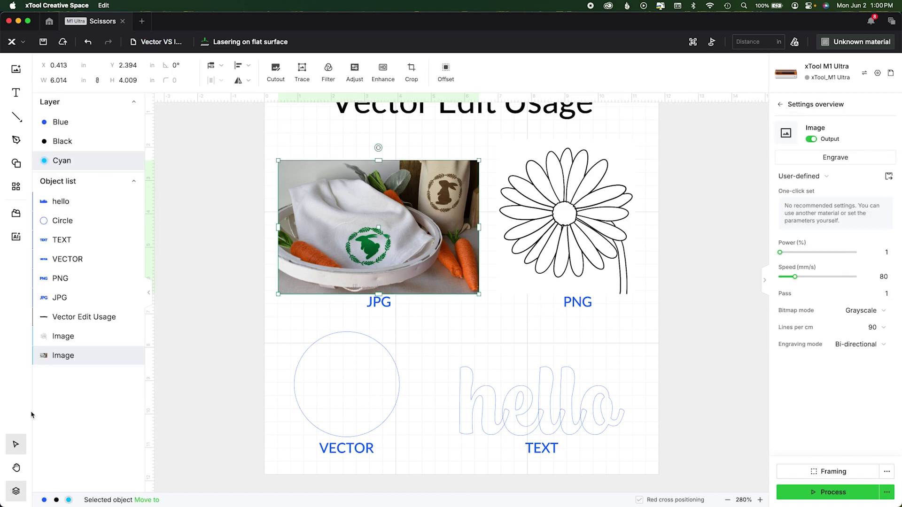
mouse_move(62, 356)
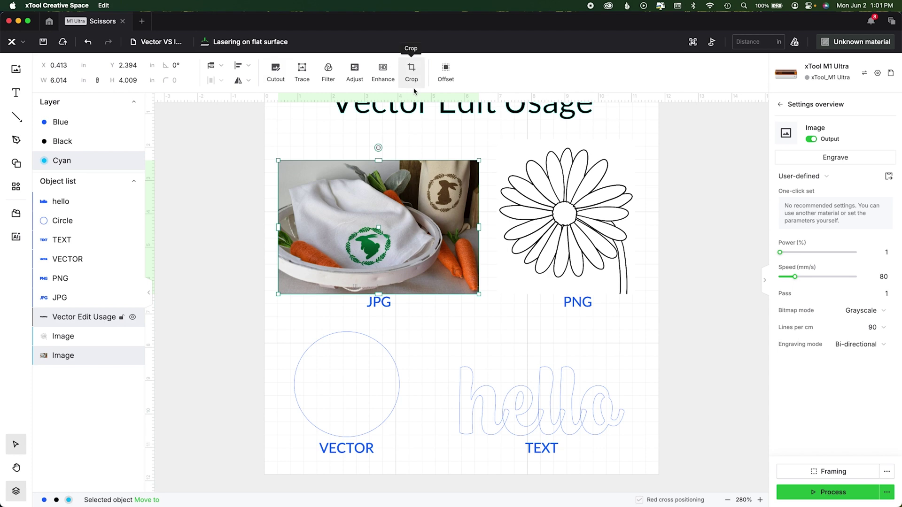
click(598, 214)
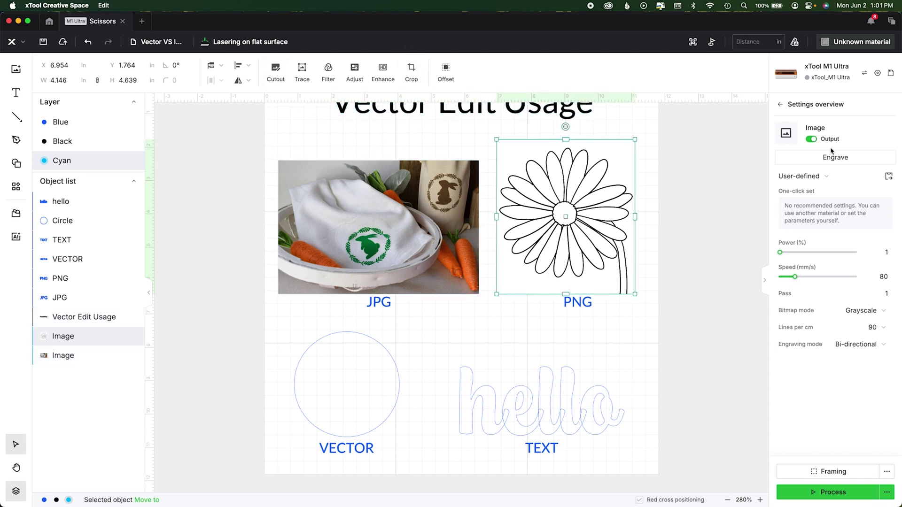
click(379, 419)
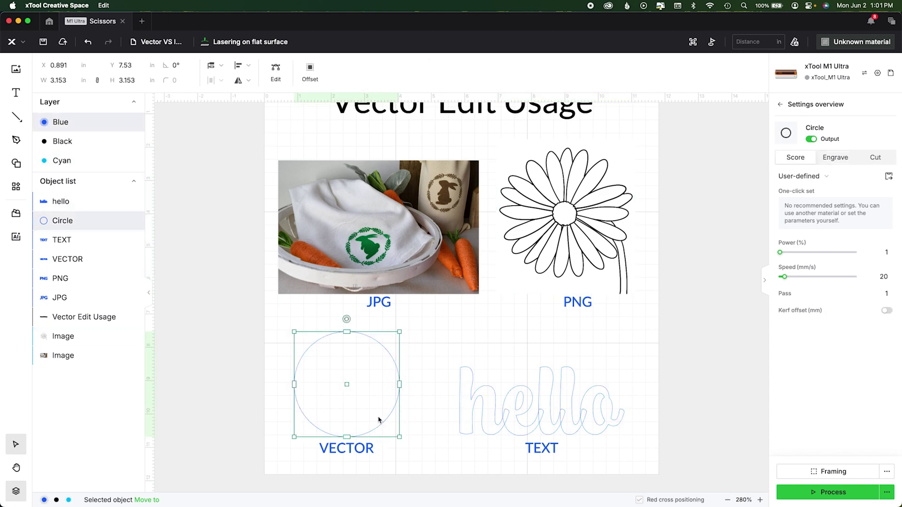
Draw a smaller circle to the left of the VECTOR circle.
key(e)
drag(196, 316, 266, 436)
drag(238, 359, 259, 385)
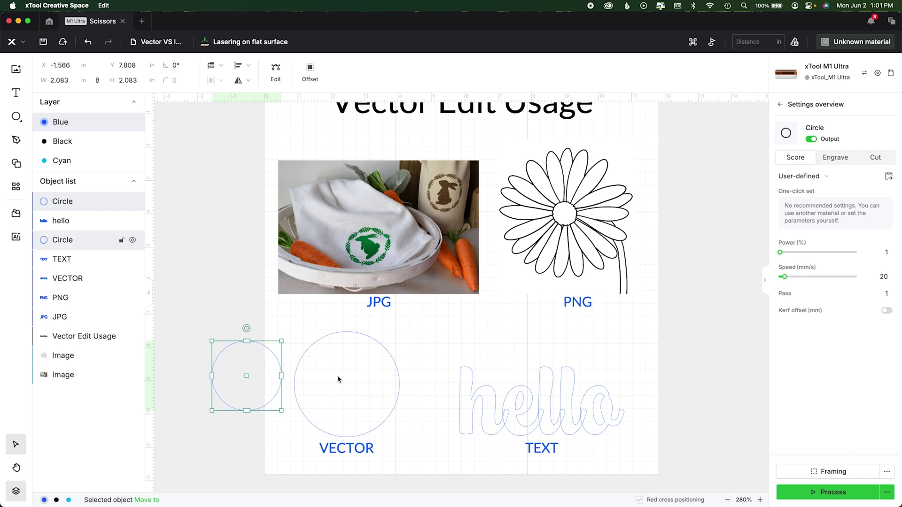
Test editing the hello text by typing 'bye', then restore it to 'hello'.
click(495, 407)
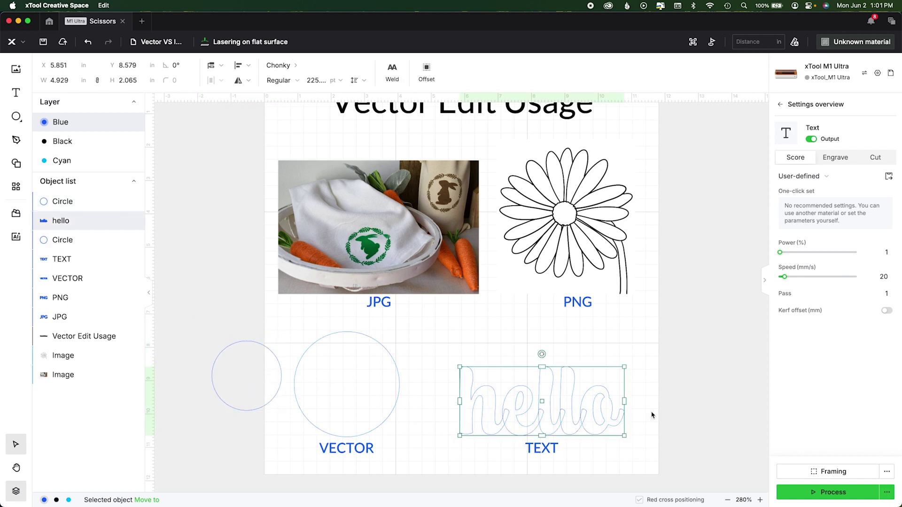
double_click(611, 420)
key(super+a)
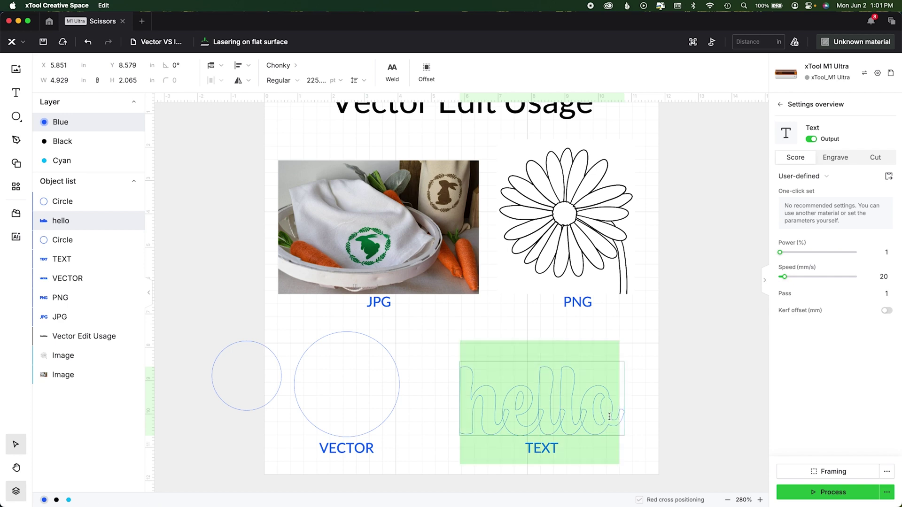
text(bye)
key(super+a)
text(hello)
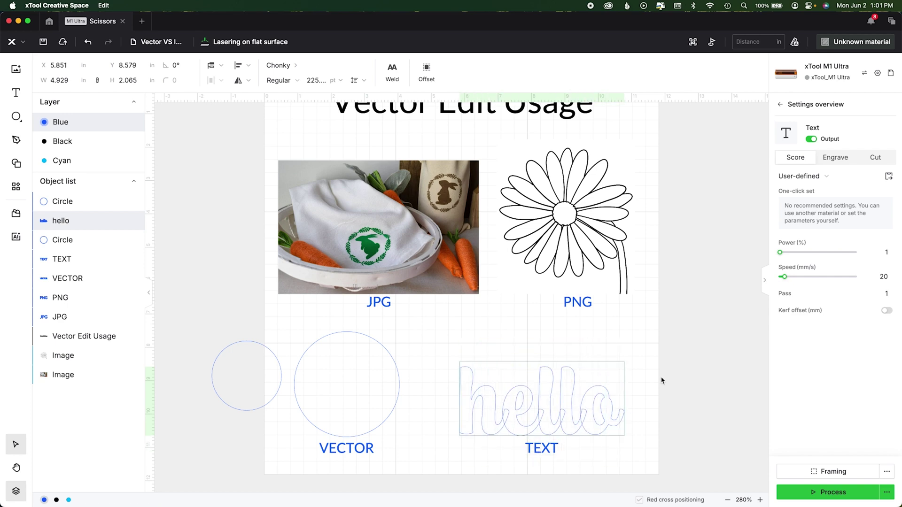
key(Escape)
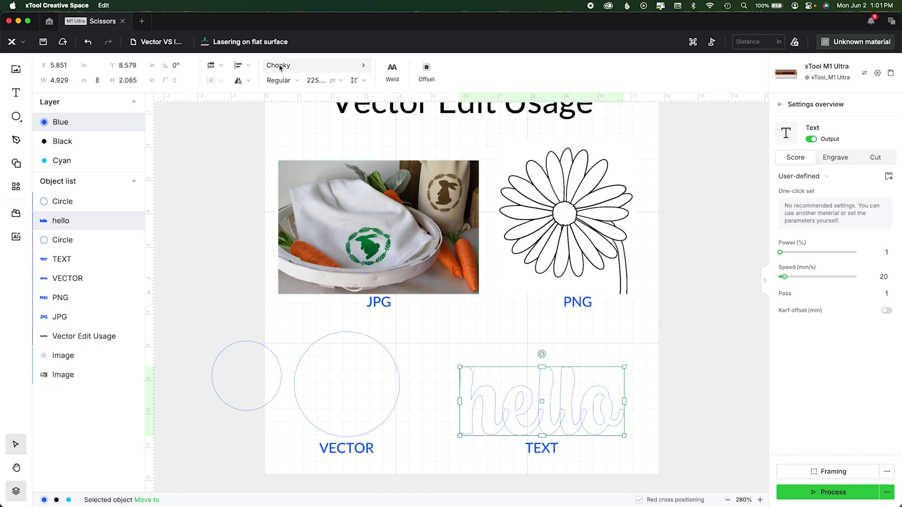
Weld the hello letters into one joined outline, discarding the stray typed letters.
click(392, 75)
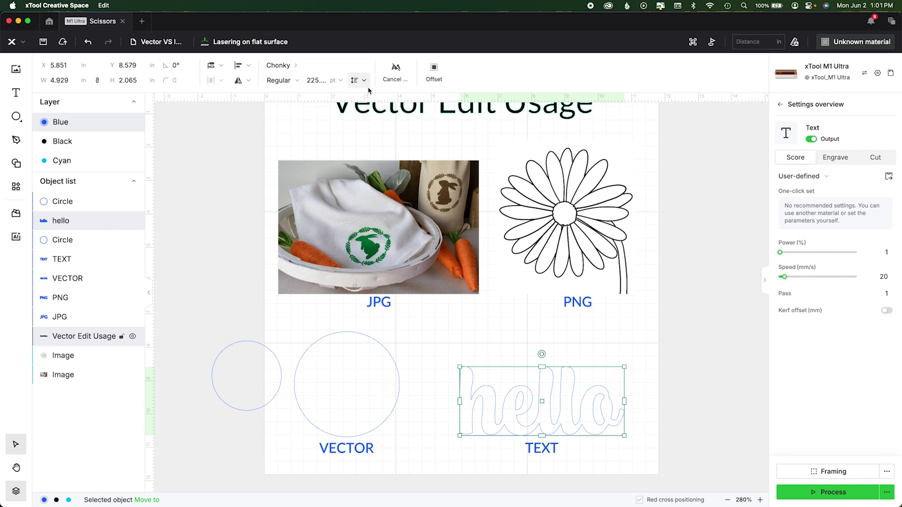
double_click(572, 396)
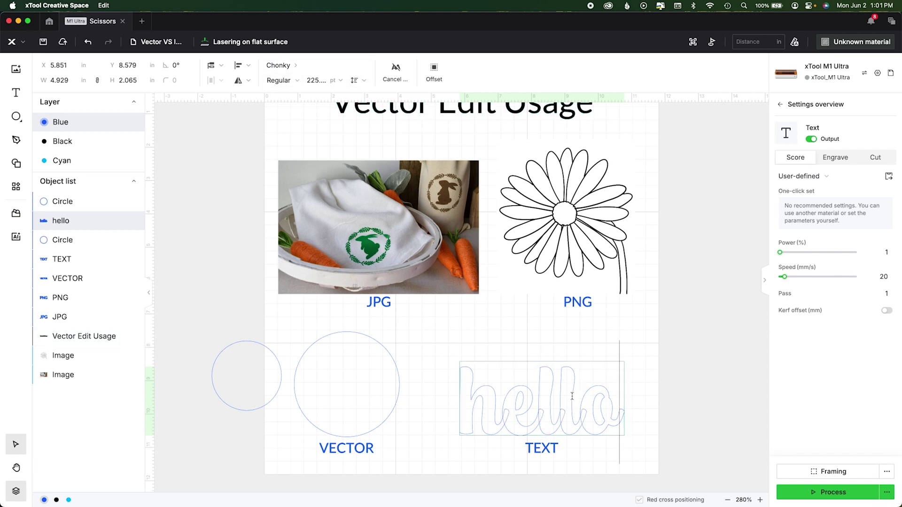
text(by)
key(BackSpace)
key(BackSpace)
key(Escape)
Convert the hello text to a path, then select the VECTOR circle for node editing.
right_click(559, 415)
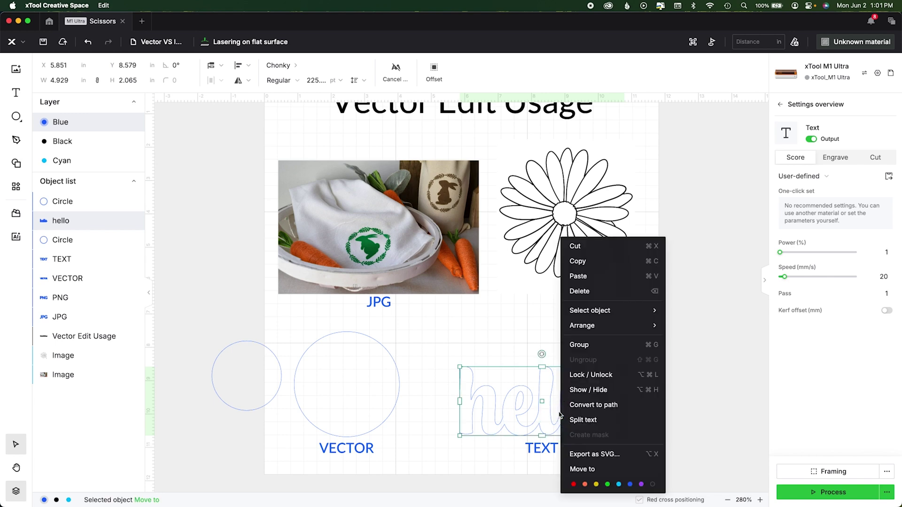
click(594, 405)
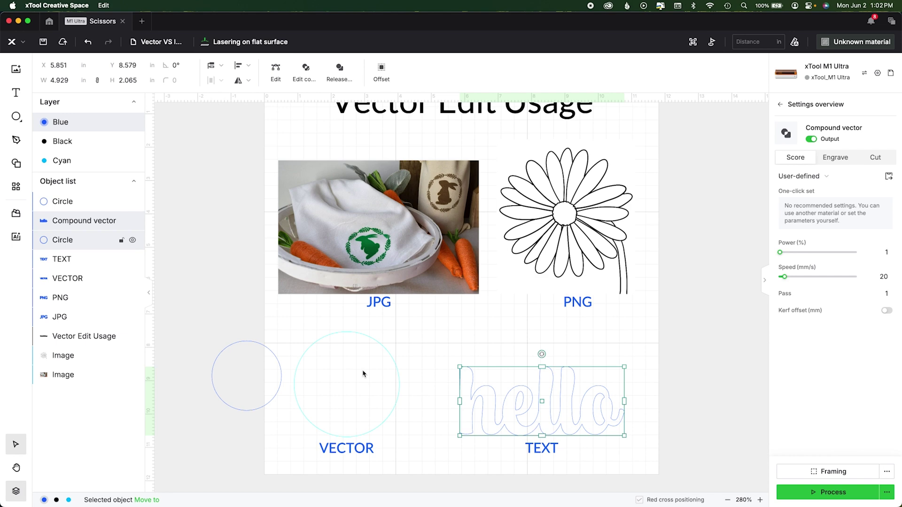
click(370, 229)
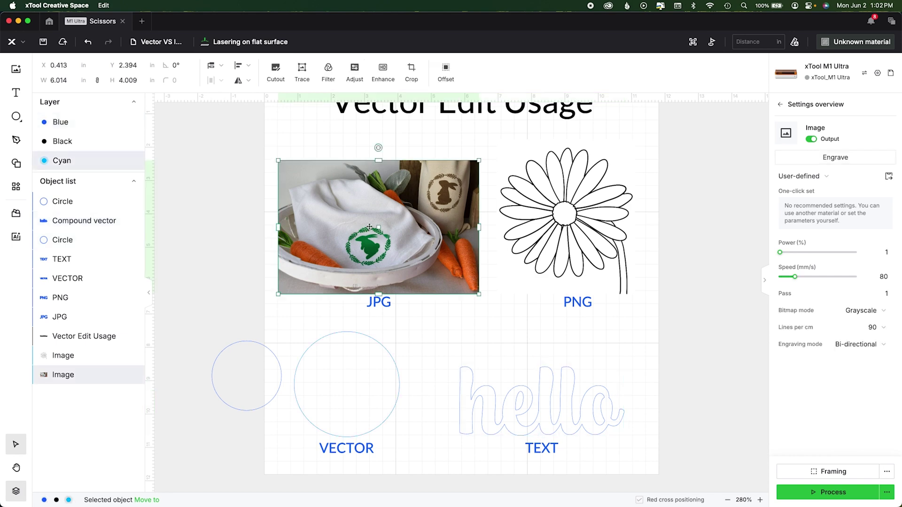
click(383, 387)
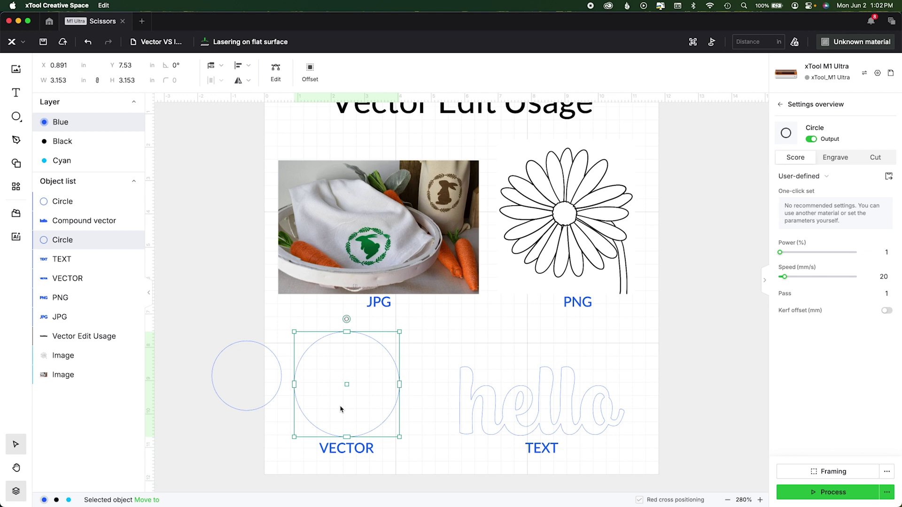
click(276, 76)
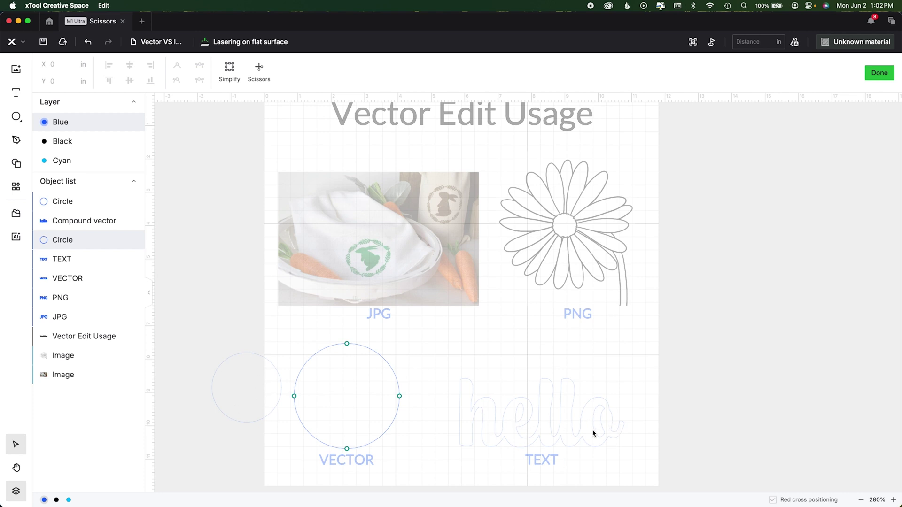
Add a node on the VECTOR circle outline, select and deselect its right node, then enter Scissors mode.
scroll(445, 411, down, 3)
click(389, 294)
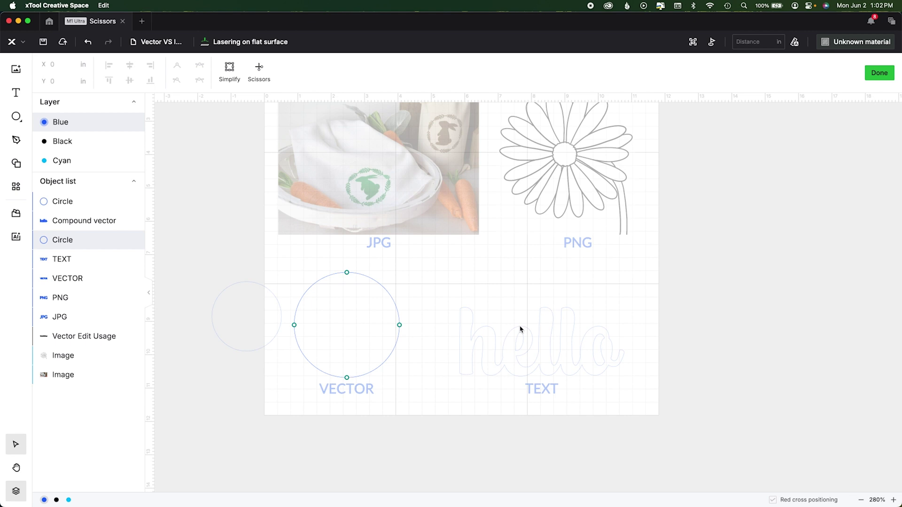
drag(438, 299, 373, 342)
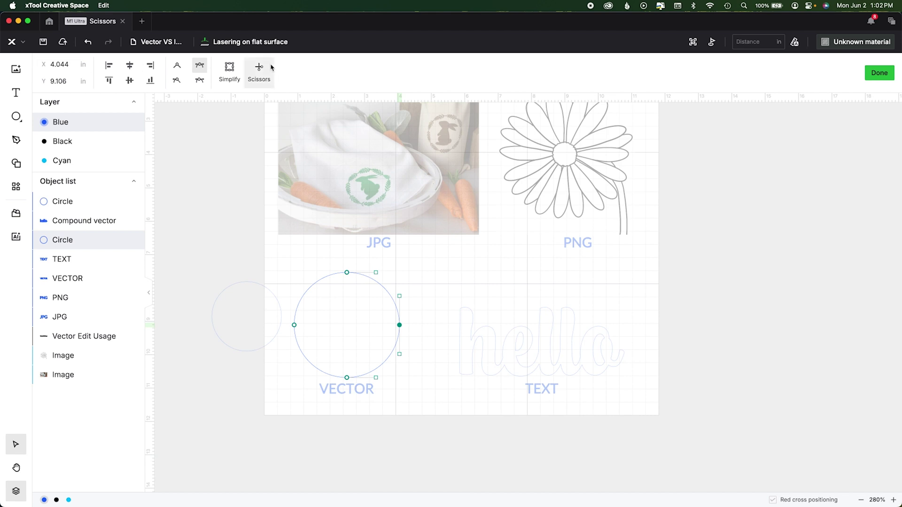
click(460, 313)
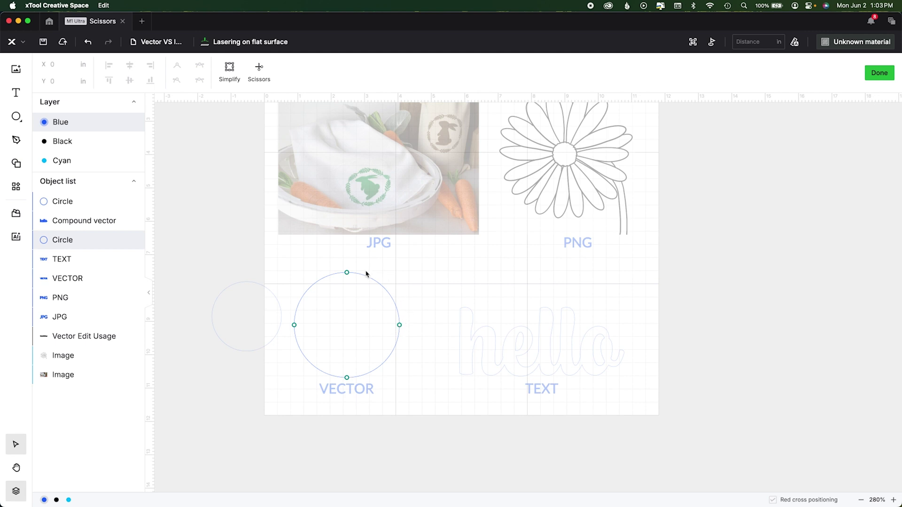
click(257, 70)
Cut away the circle's top-right arc between the top and right nodes and confirm with Done.
click(395, 303)
click(880, 72)
click(411, 454)
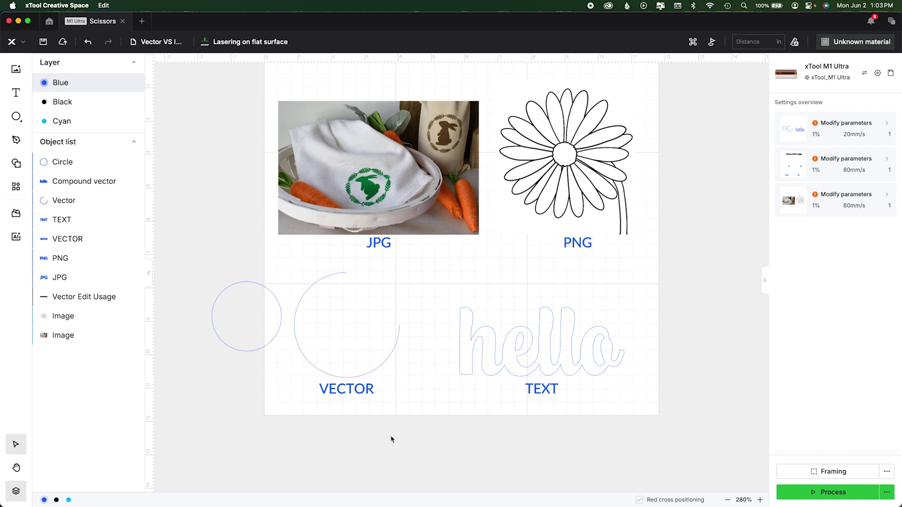
Set both circles above VECTOR to Engrave after briefly trying Cut, then show the canvas list.
drag(185, 298, 383, 330)
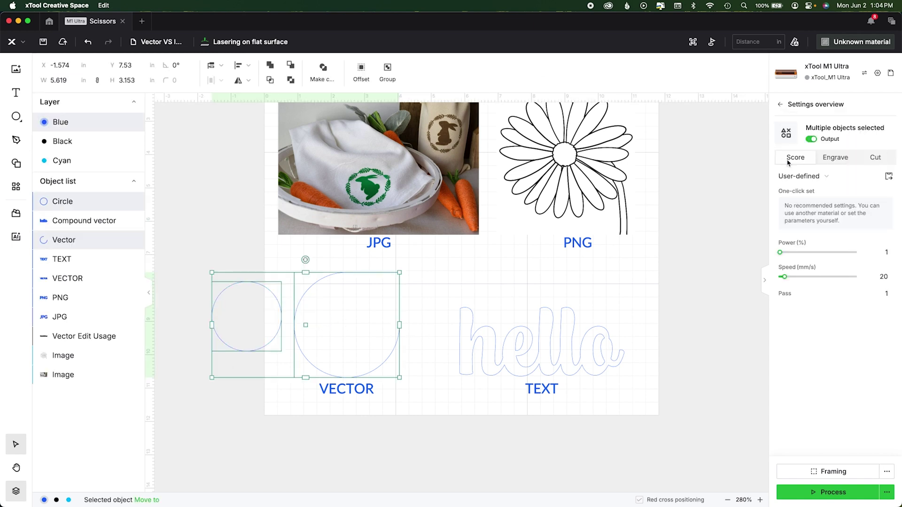
click(883, 160)
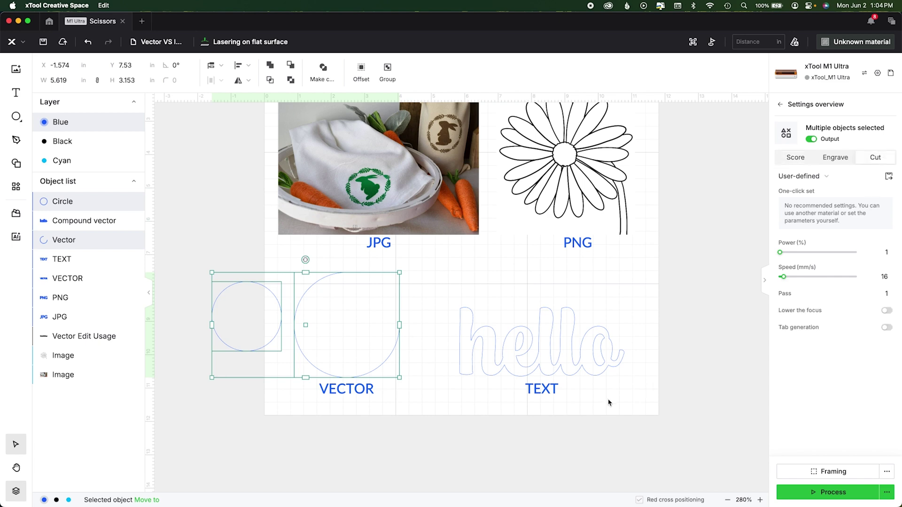
click(643, 447)
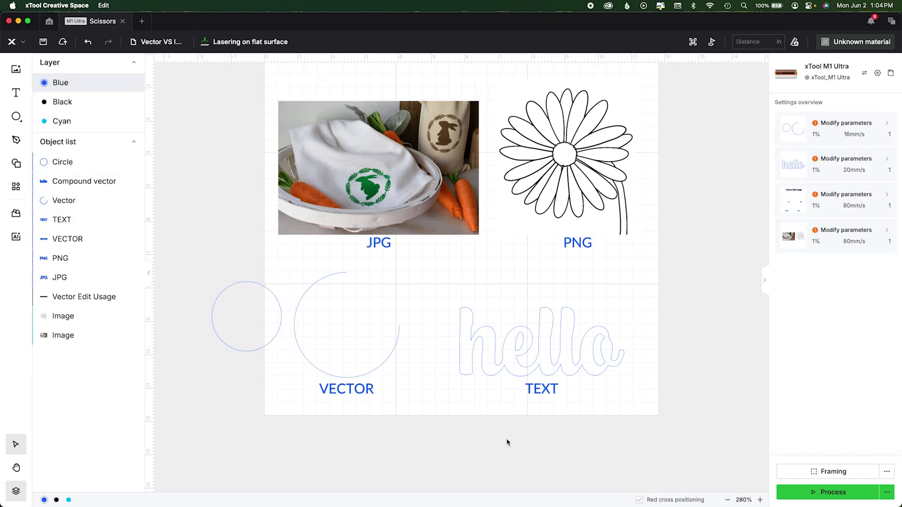
drag(207, 309, 323, 316)
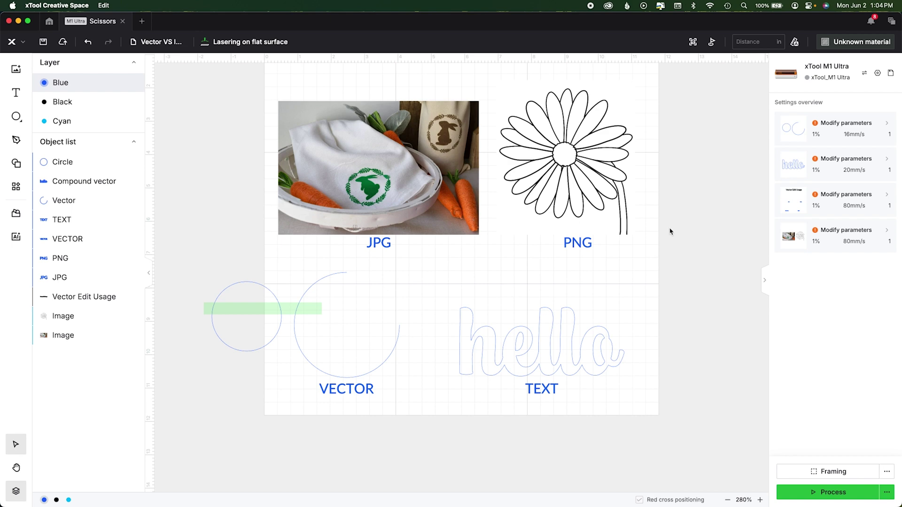
click(839, 158)
click(383, 443)
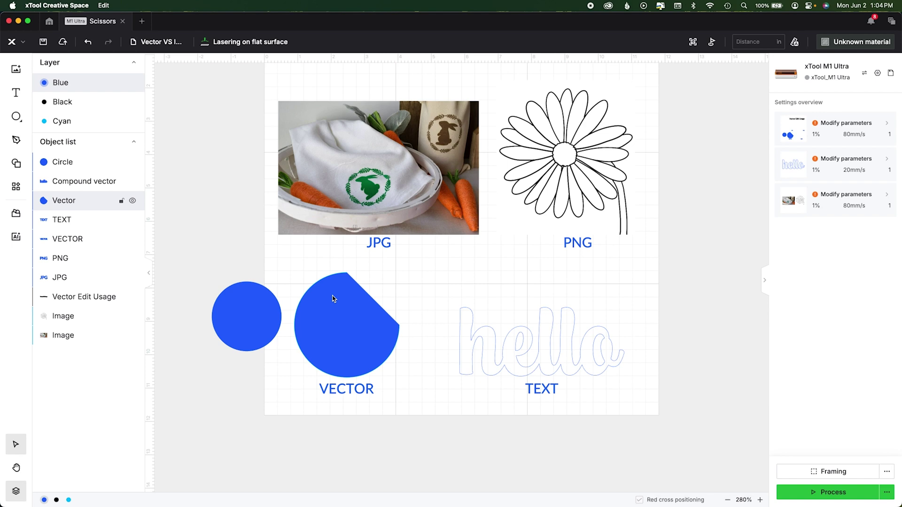
click(173, 45)
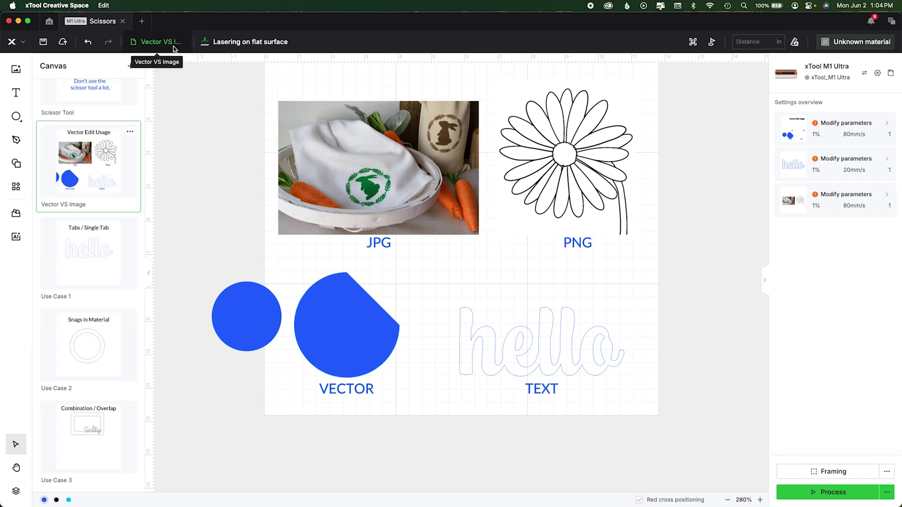
Open the Use Case 1 Tabs / Single Tab canvas and set its hello outline to Cut with tabs off.
click(113, 258)
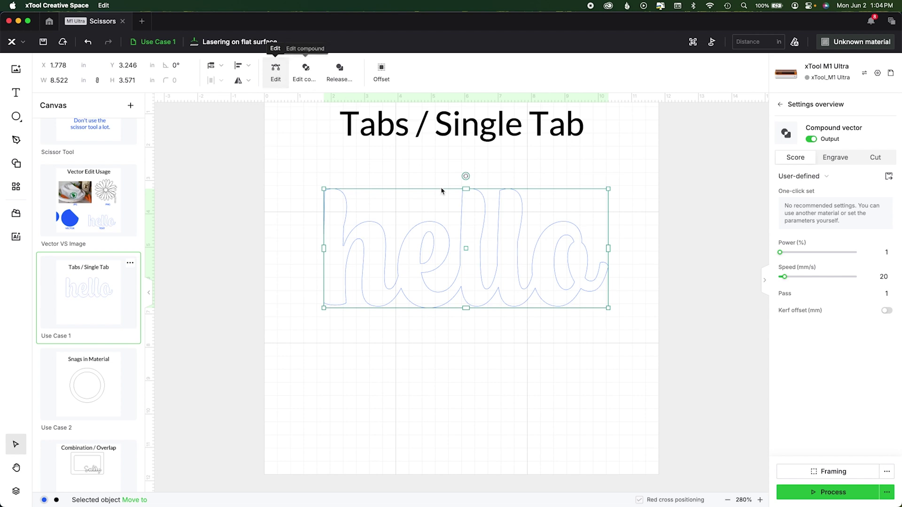
click(882, 158)
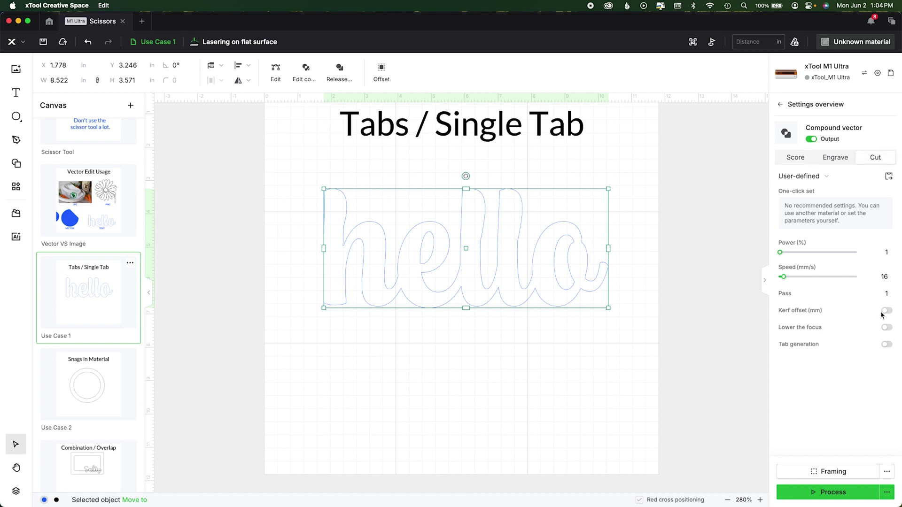
click(887, 346)
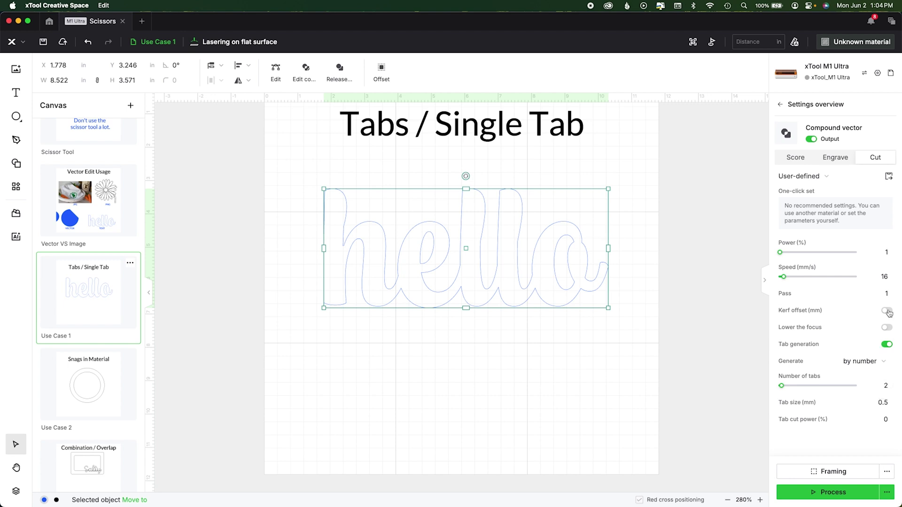
click(889, 346)
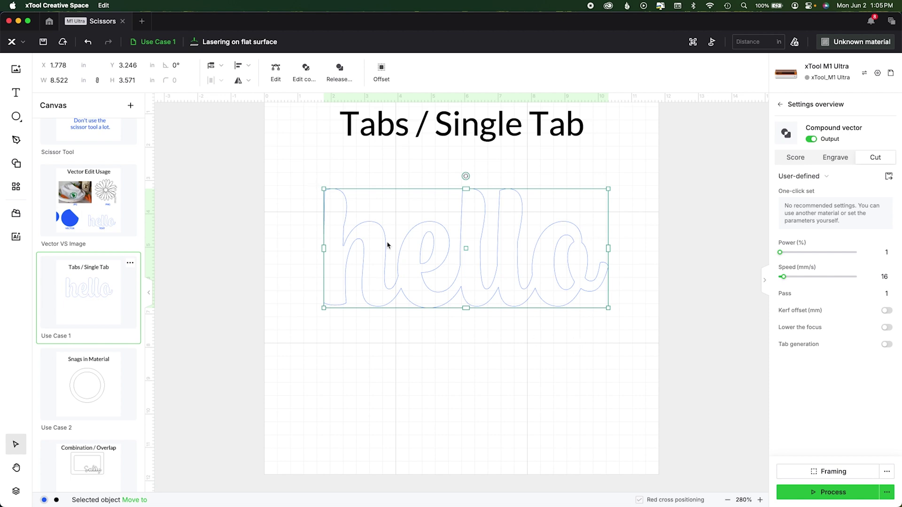
click(276, 75)
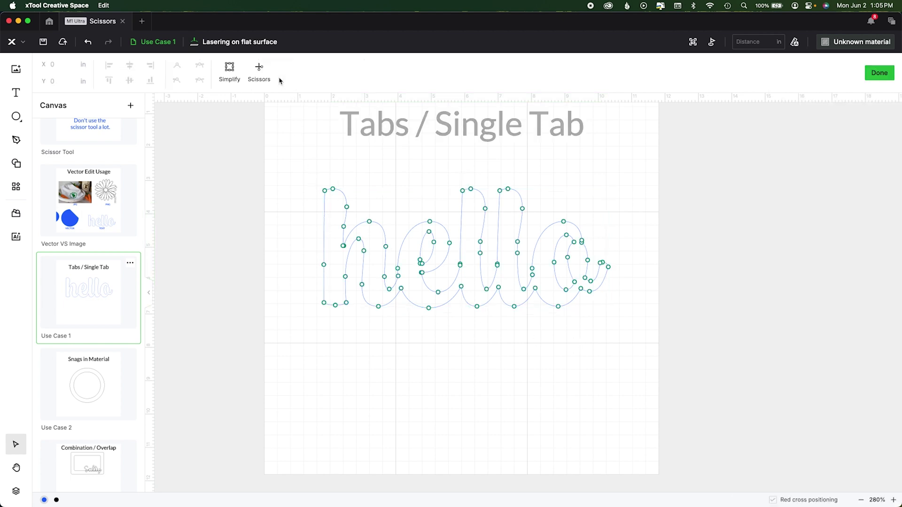
Split the hello outline with Scissors at a point on the o's inner loop.
scroll(397, 382, up, 5)
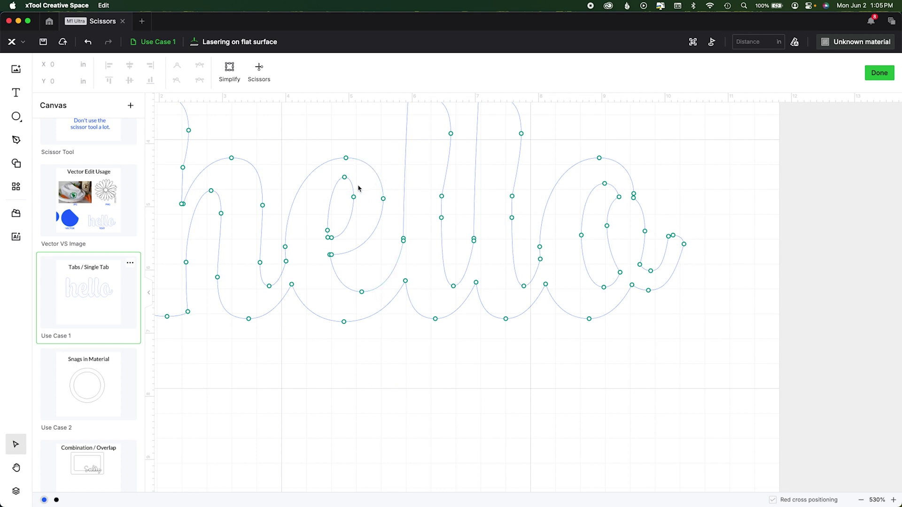
click(259, 77)
click(259, 77)
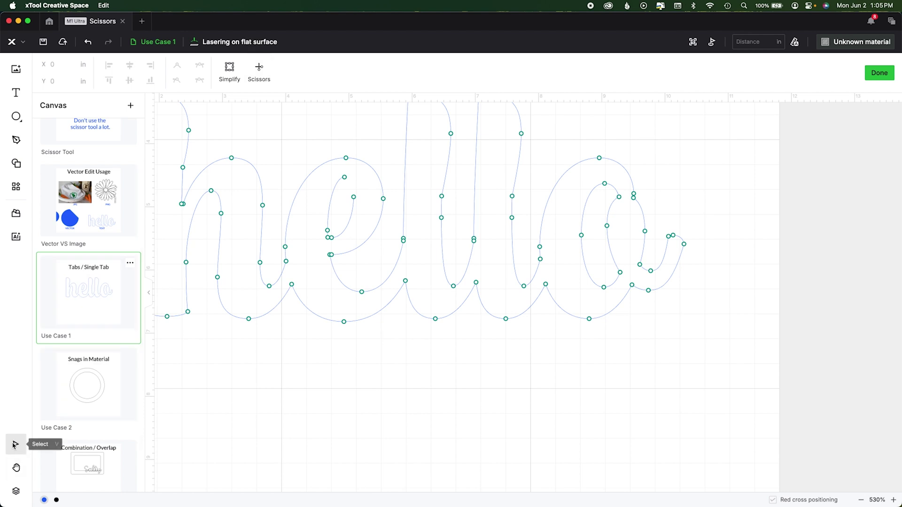
click(610, 211)
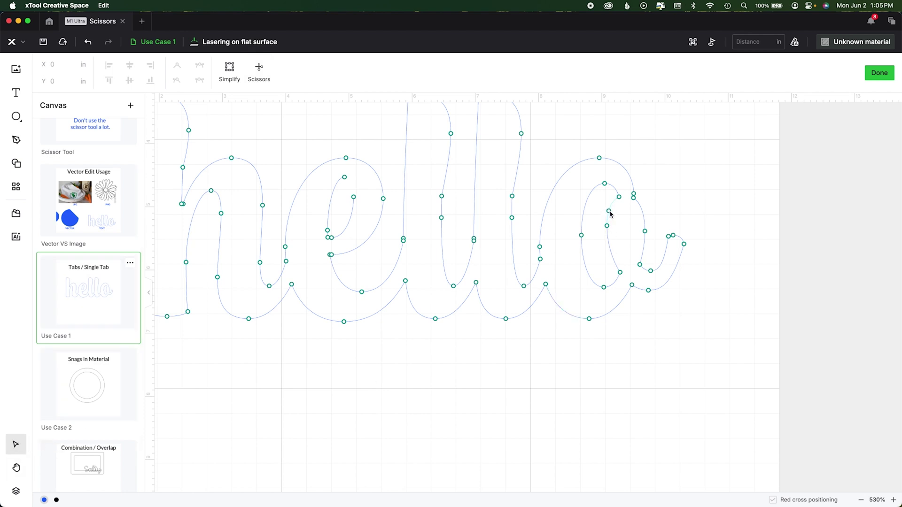
click(609, 212)
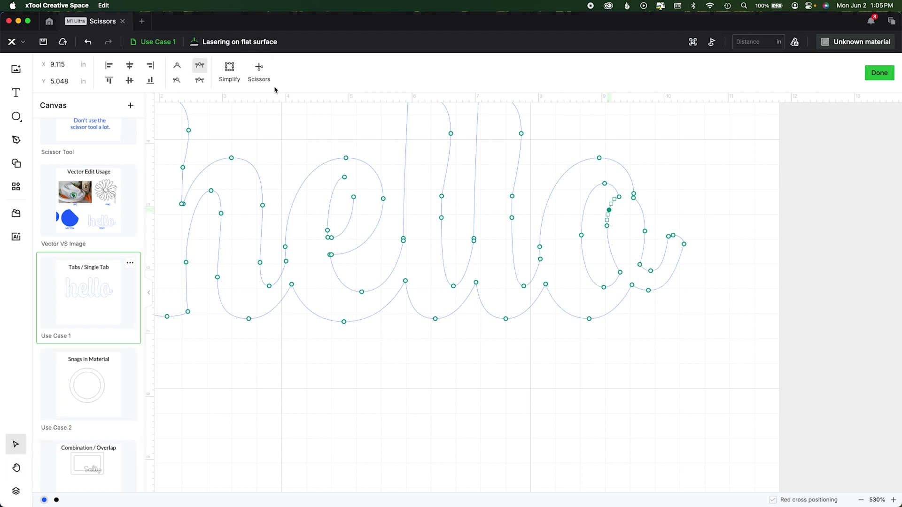
click(258, 71)
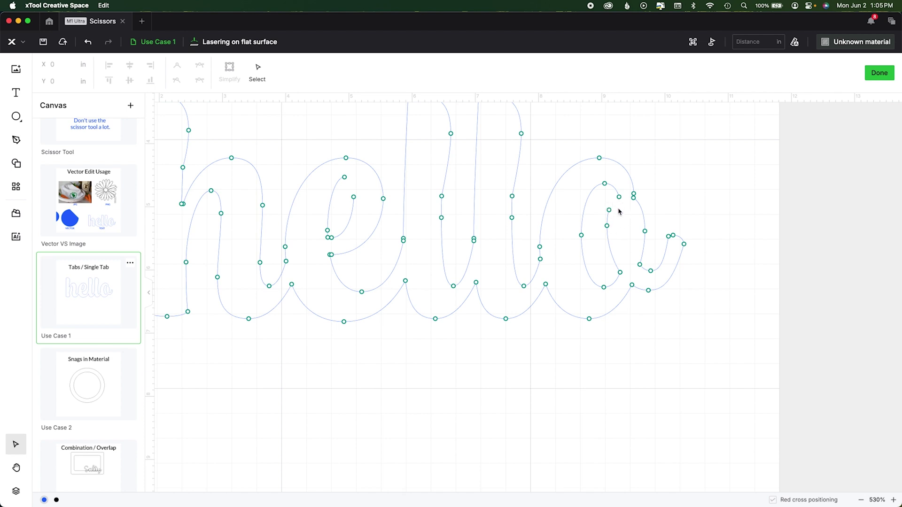
click(880, 72)
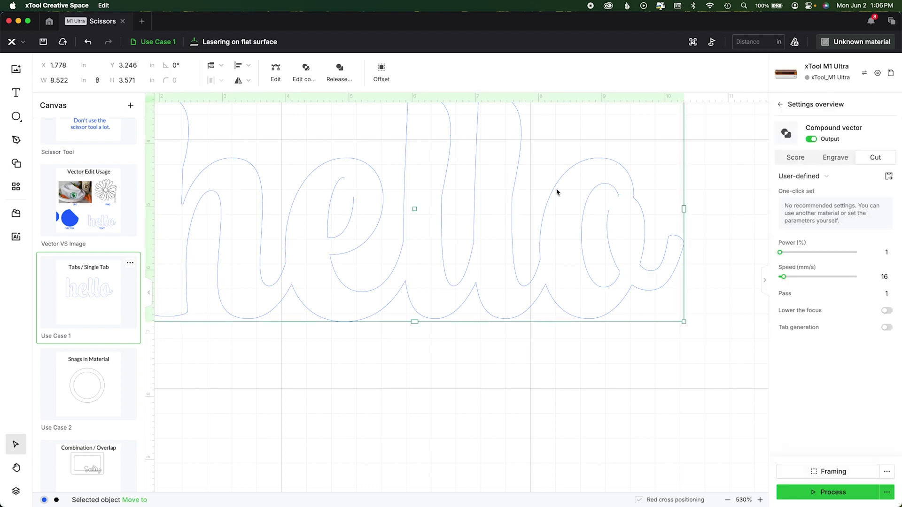
Colour the hello outline red, fit the board in view, and open the Snags in Material canvas.
right_click(557, 192)
click(573, 422)
click(568, 428)
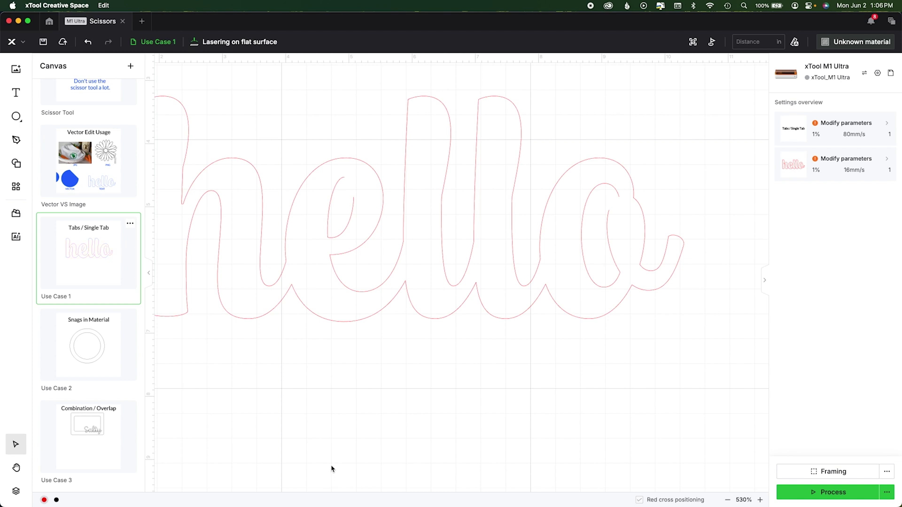
key(shift+1)
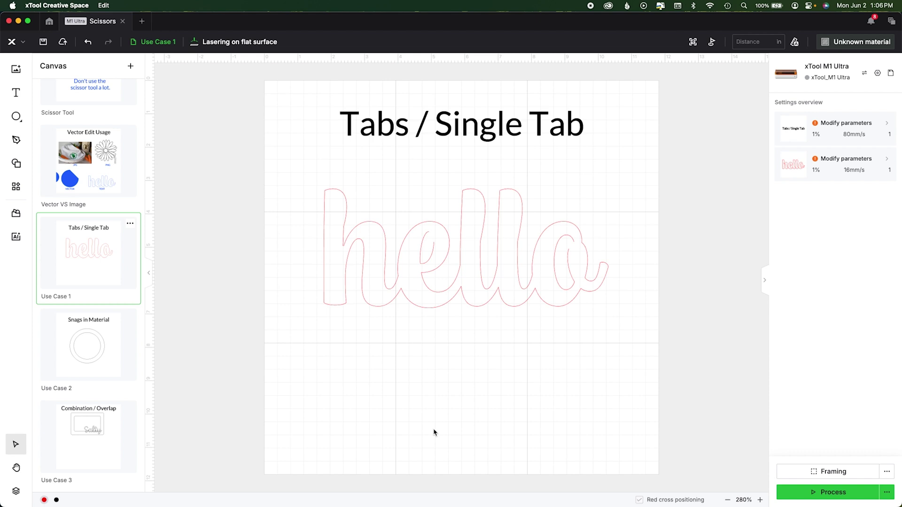
click(94, 343)
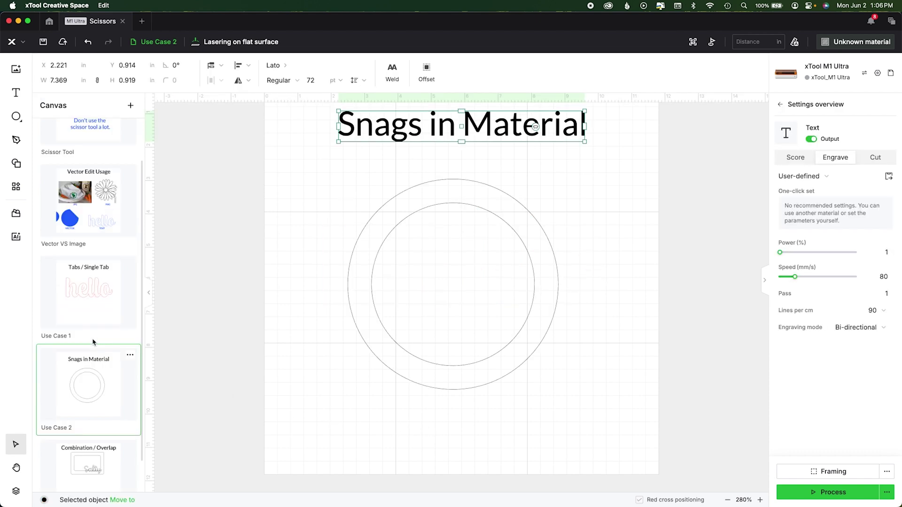
Select the double-circle ring and set its processing to cut.
click(371, 330)
click(840, 158)
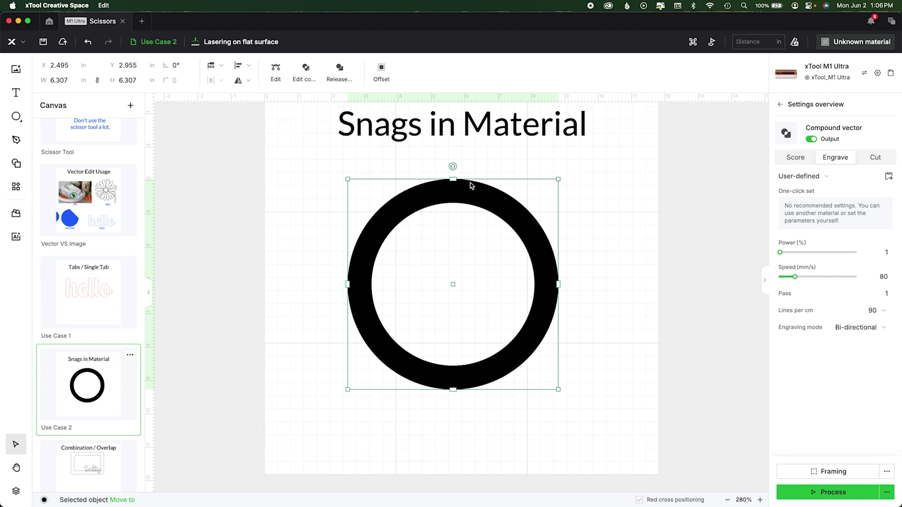
click(873, 158)
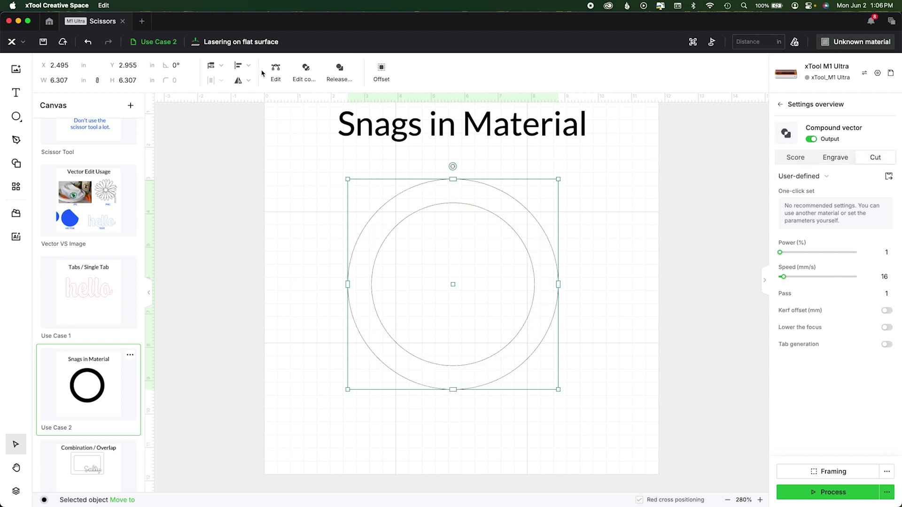
Delete the left and bottom nodes of both circles, then undo to restore them.
click(276, 71)
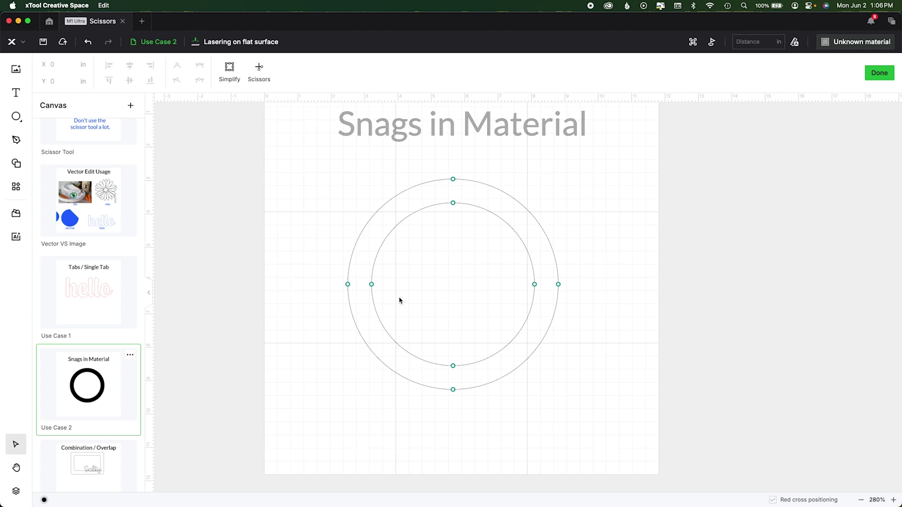
drag(296, 258, 474, 440)
key(Delete)
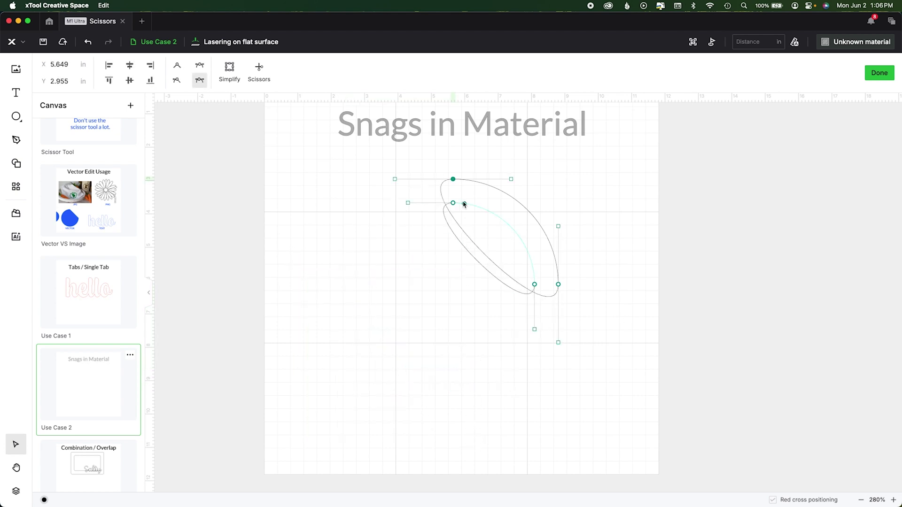
click(458, 224)
key(super+z)
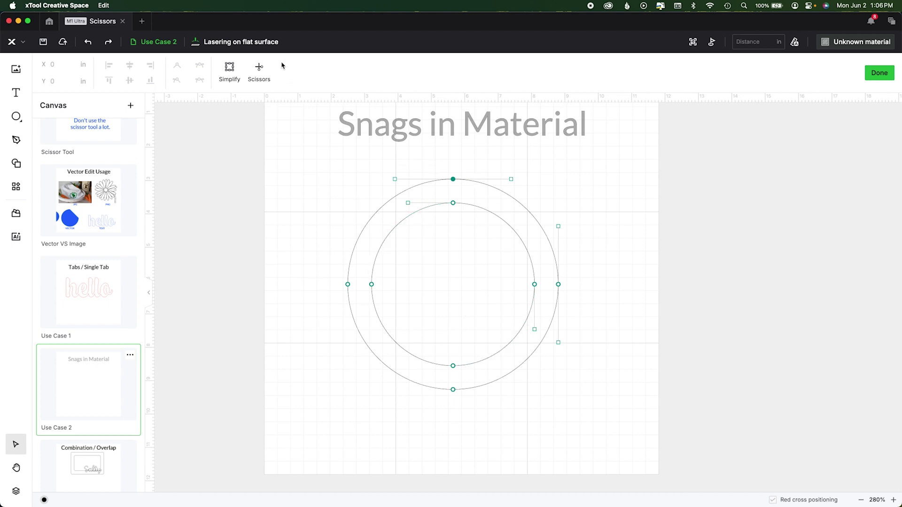
With Scissors, cut away the top-left, bottom-left and bottom-right arcs of both circles.
click(265, 68)
click(375, 215)
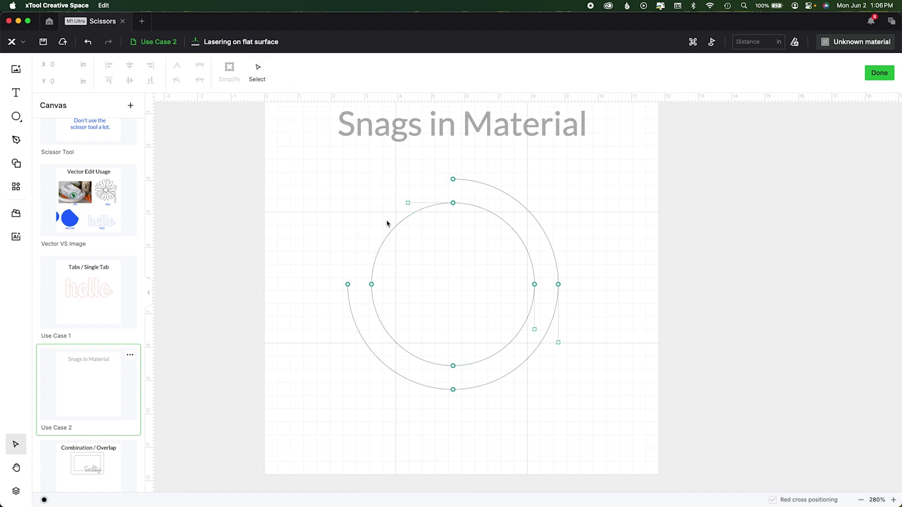
click(389, 235)
click(390, 354)
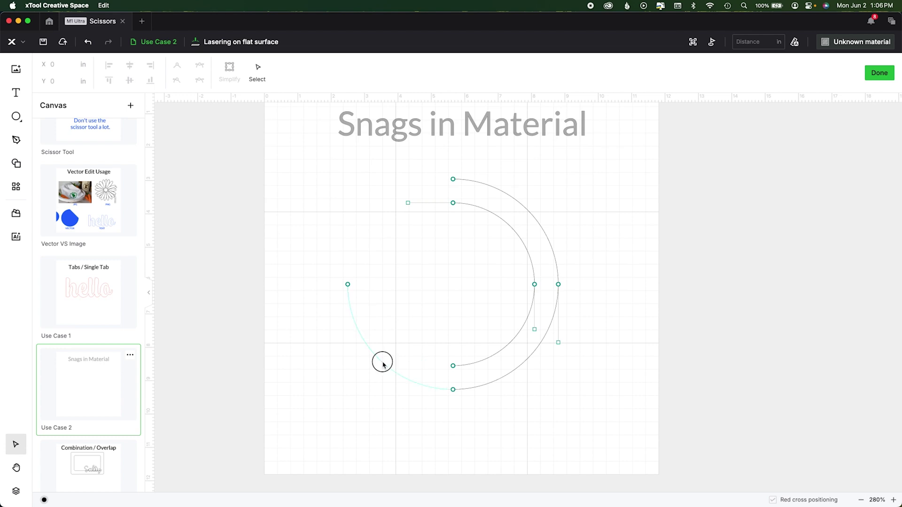
click(383, 364)
click(482, 361)
click(498, 383)
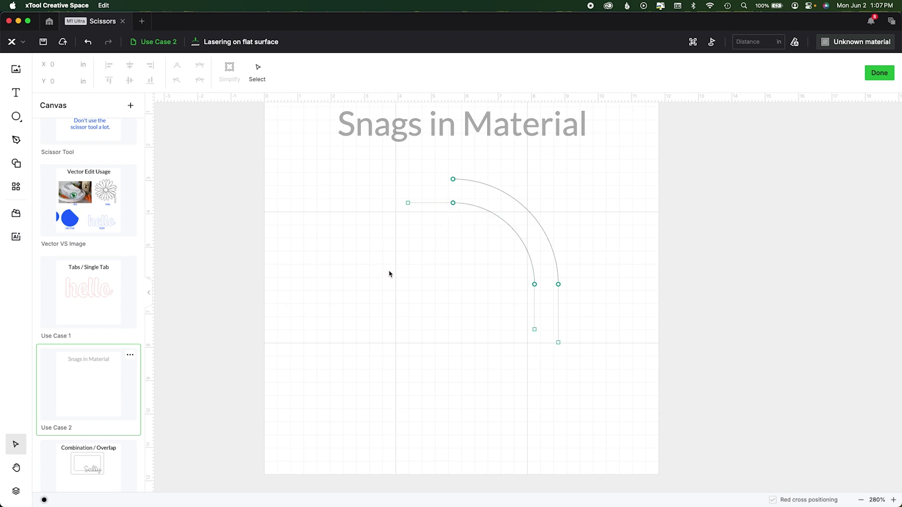
Remove the inner arc and the last remaining arc, finish editing, and open the Combination / Overlap canvas.
click(514, 234)
click(264, 81)
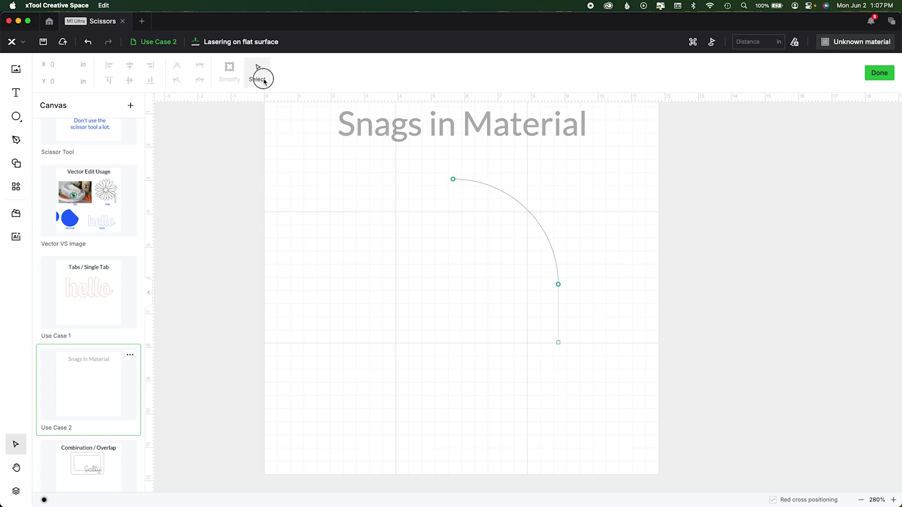
click(467, 180)
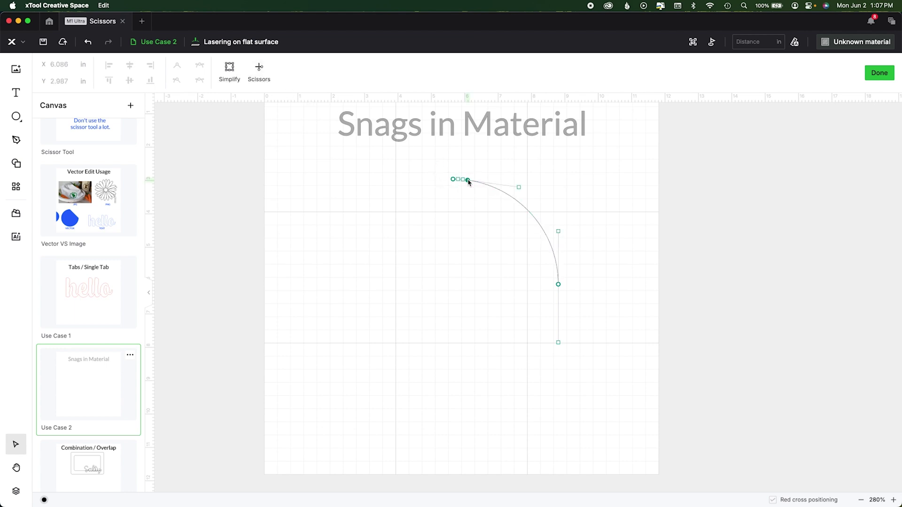
click(259, 73)
click(535, 217)
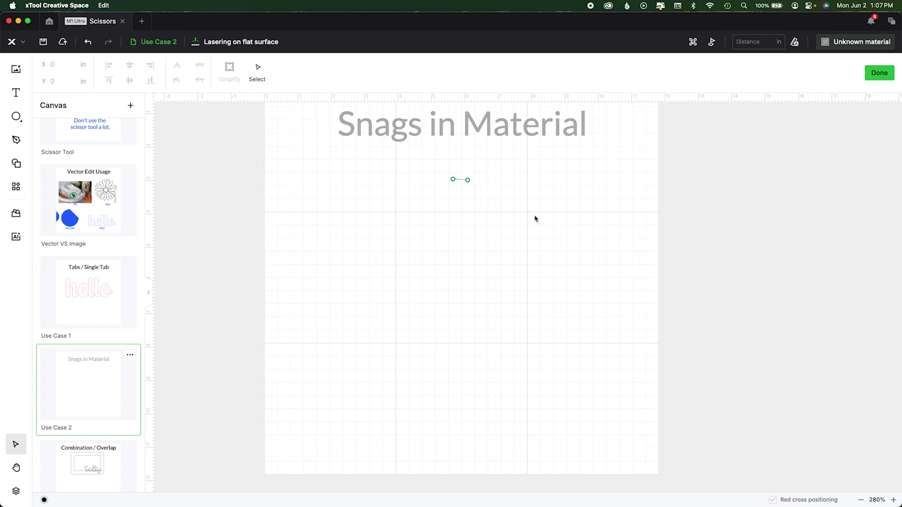
click(880, 75)
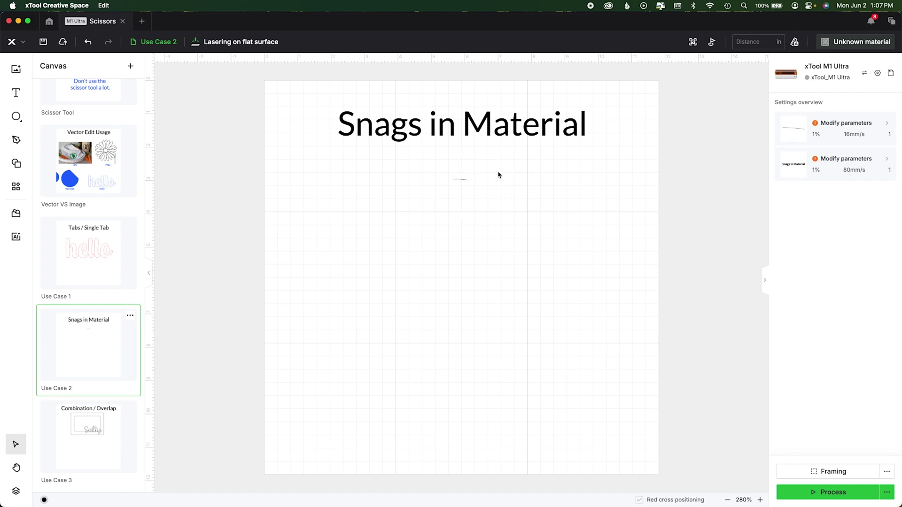
click(100, 435)
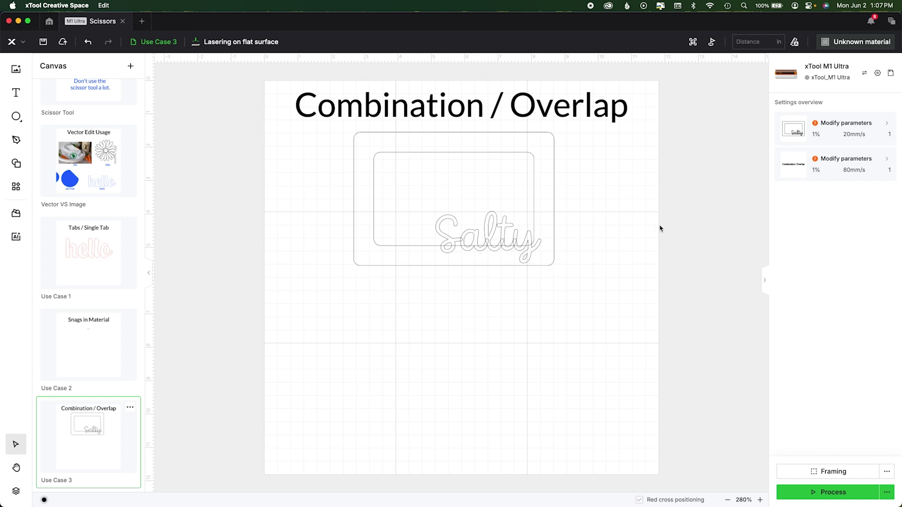
Select the Salty text within the frame compound and cancel its welding.
click(554, 170)
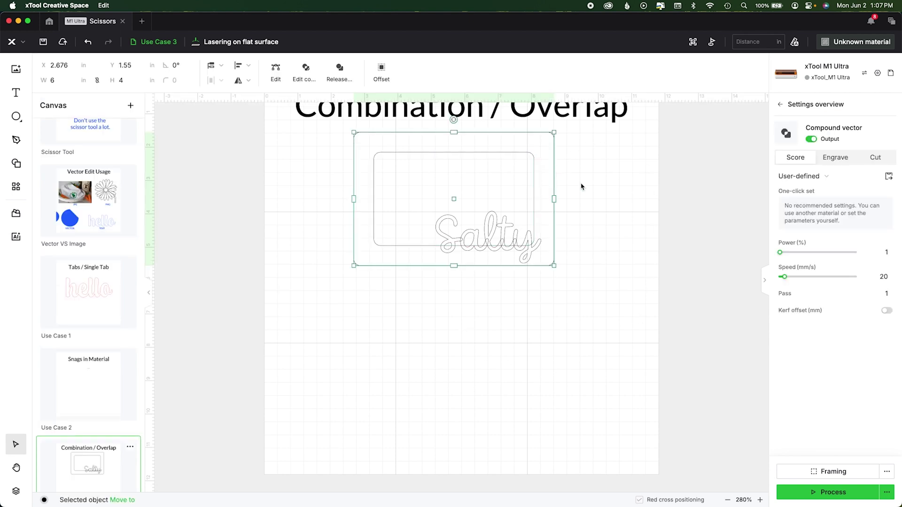
double_click(519, 249)
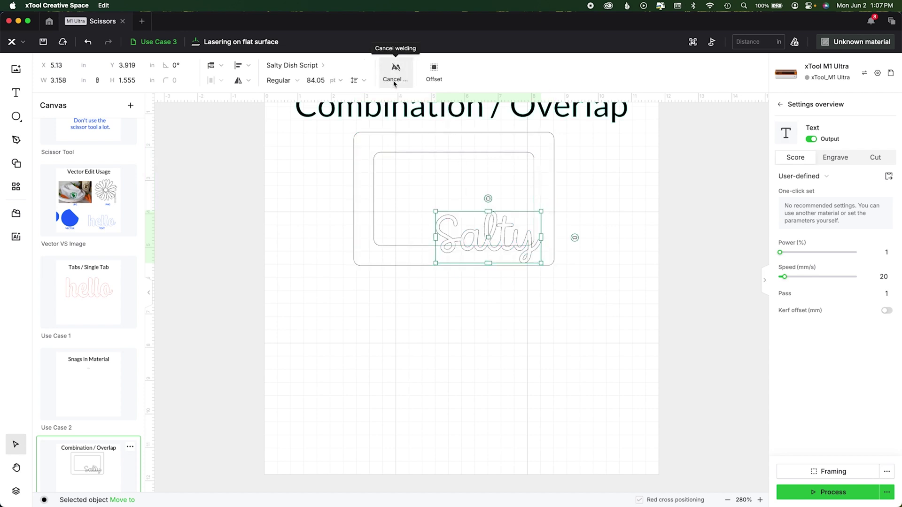
click(394, 80)
Alt-drag a copy of the frame and Salty below the original, then select the upper set.
drag(310, 183, 615, 296)
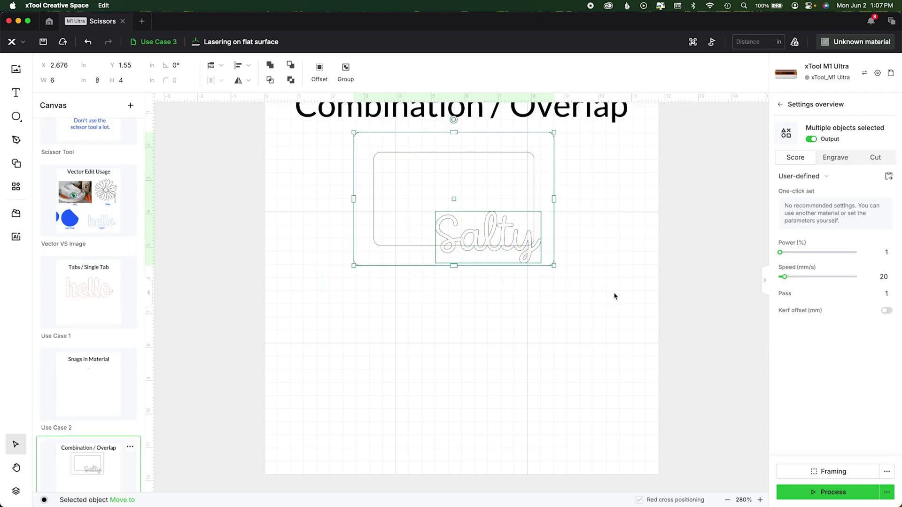
drag(493, 245, 489, 378)
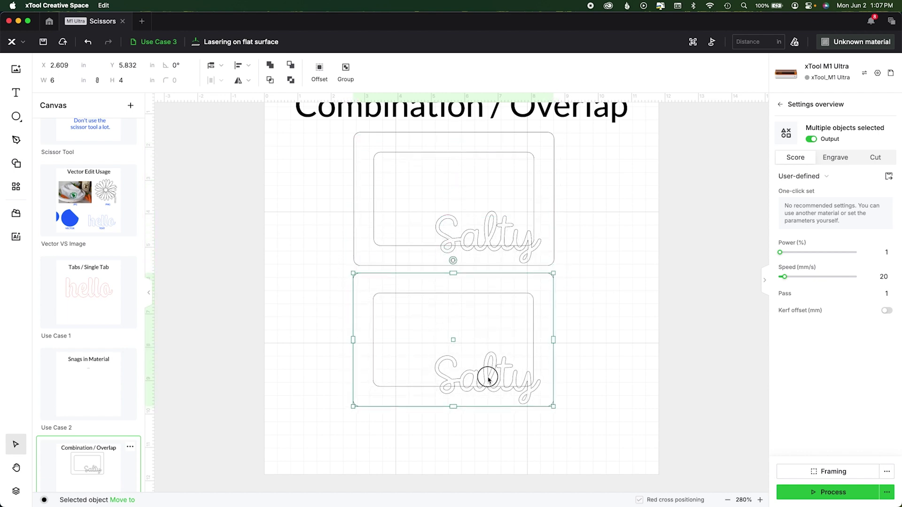
click(638, 238)
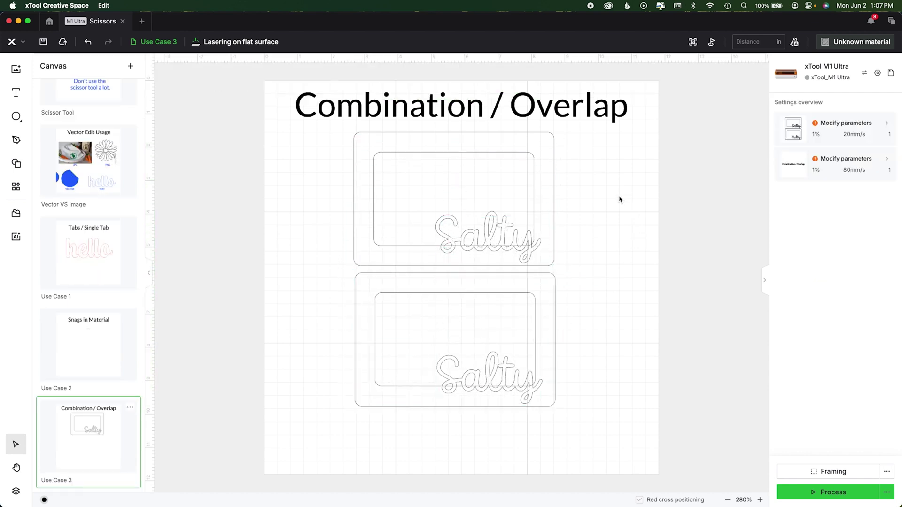
drag(581, 217, 318, 256)
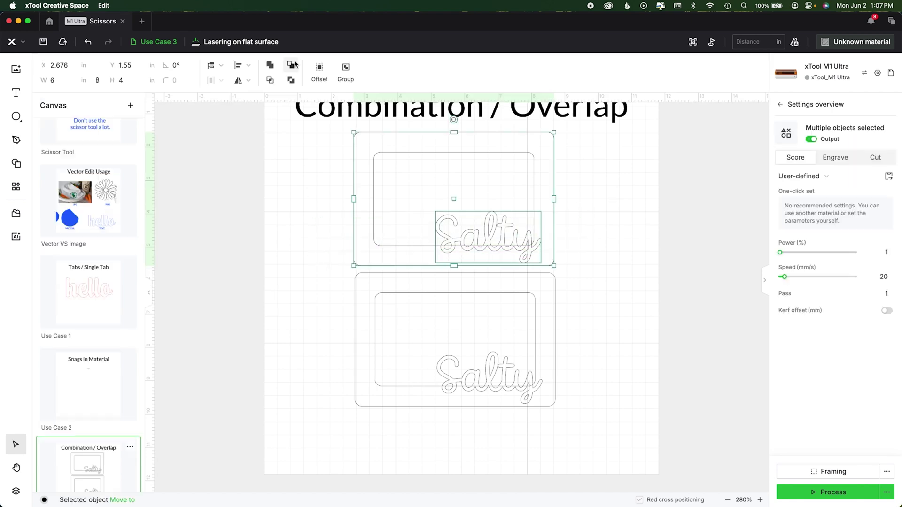
Unite the upper frame and Salty at their overlap, assign it the red layer, and set it to cut.
click(270, 65)
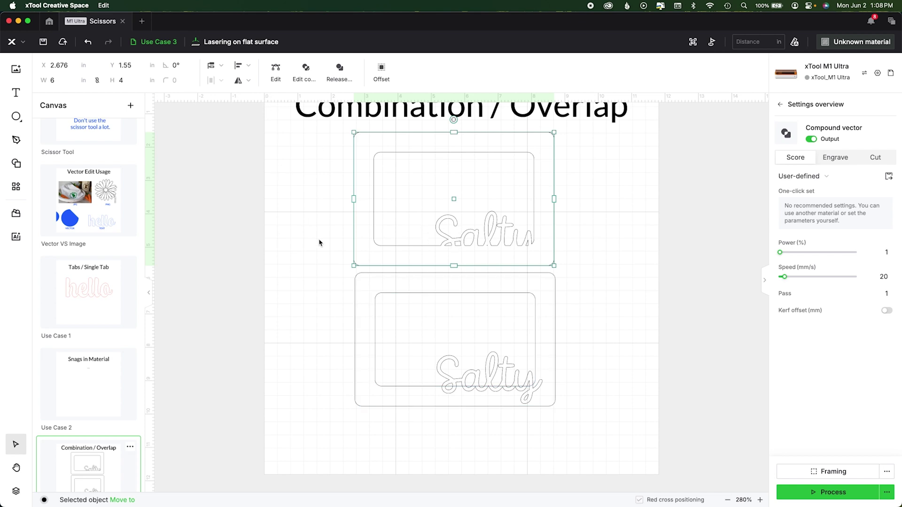
shift+click(438, 210)
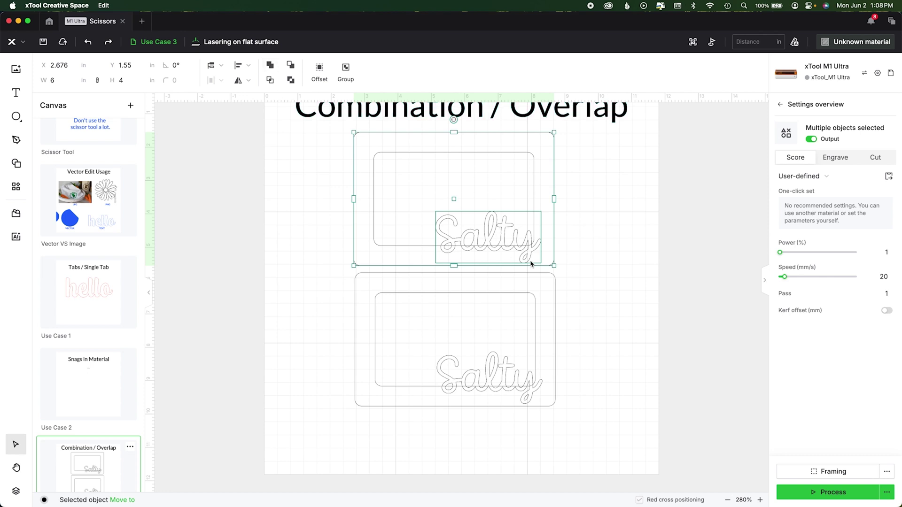
click(270, 65)
right_click(515, 240)
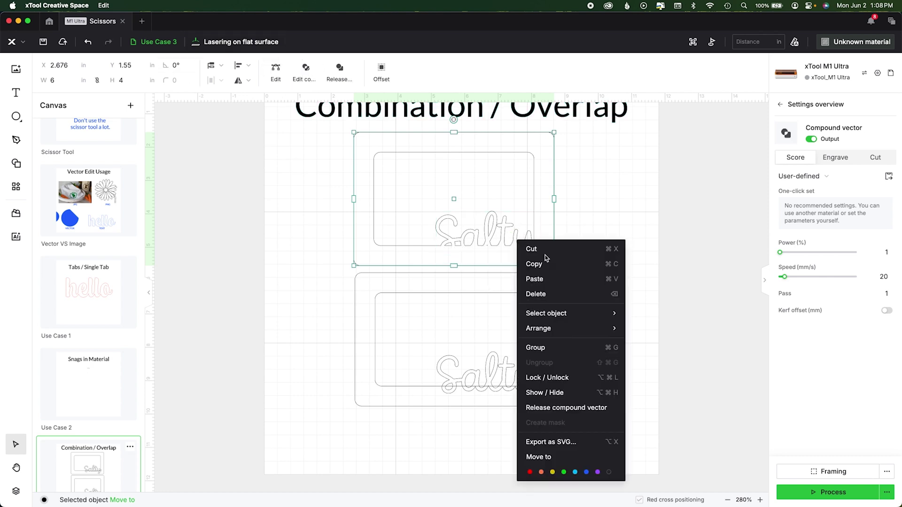
click(530, 474)
click(877, 158)
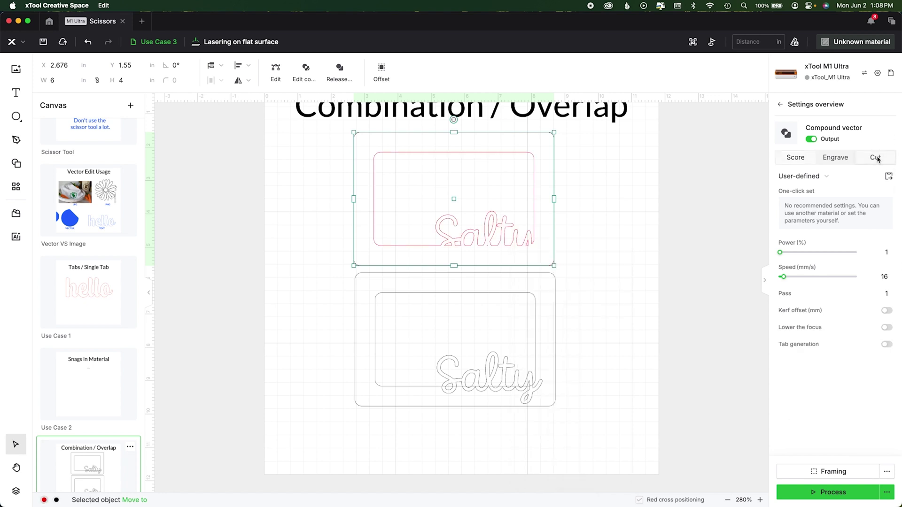
click(600, 262)
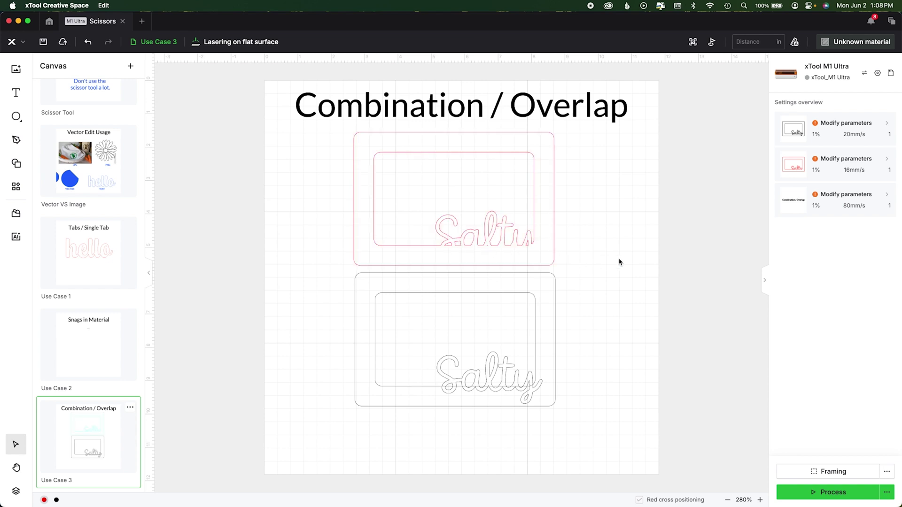
click(489, 385)
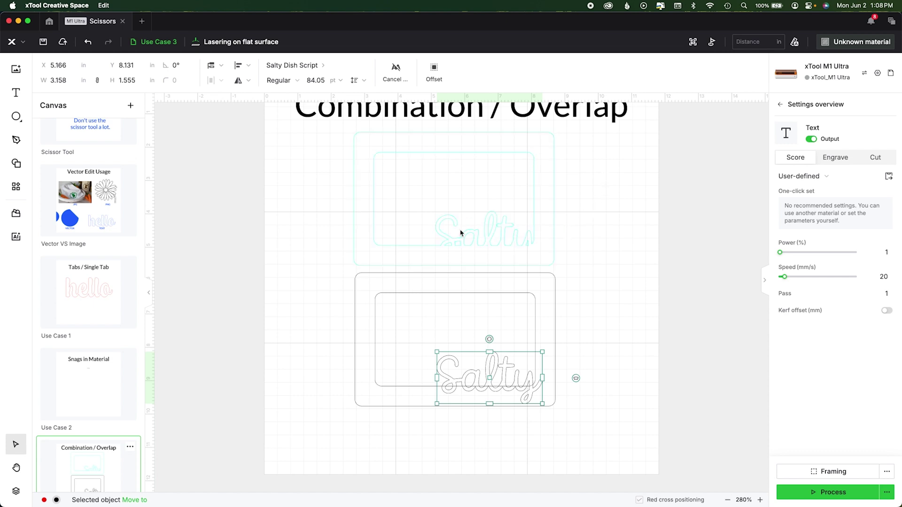
click(602, 357)
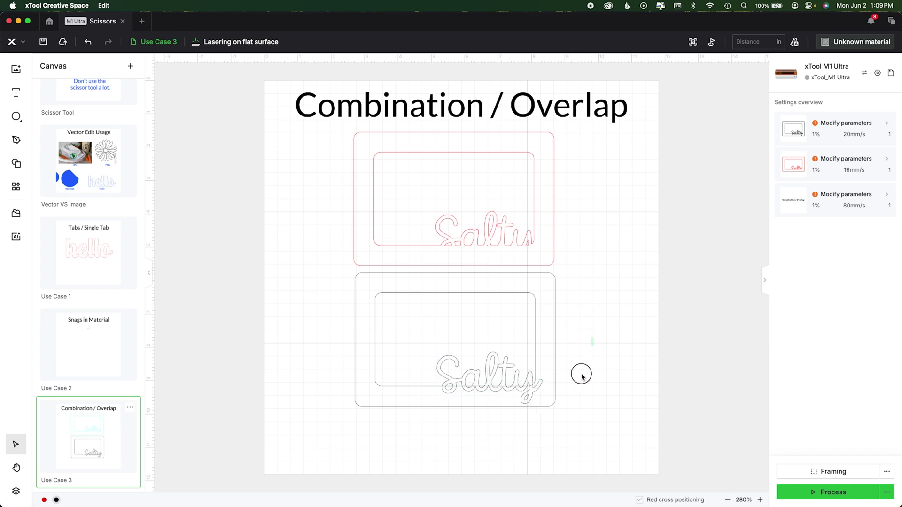
drag(593, 339, 423, 439)
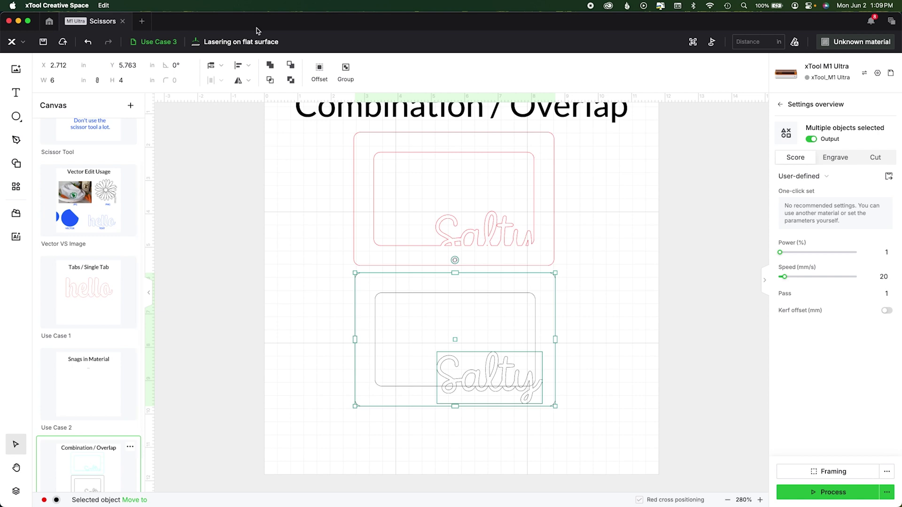
click(271, 84)
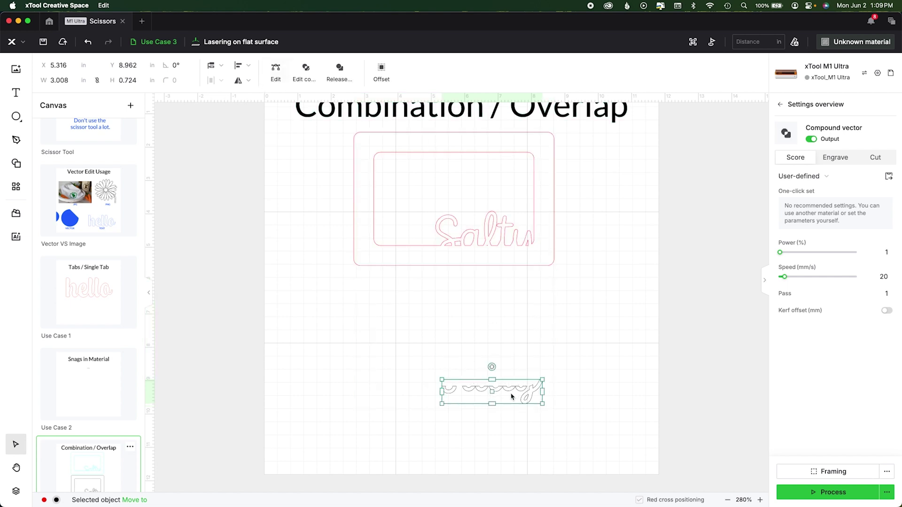
right_click(485, 389)
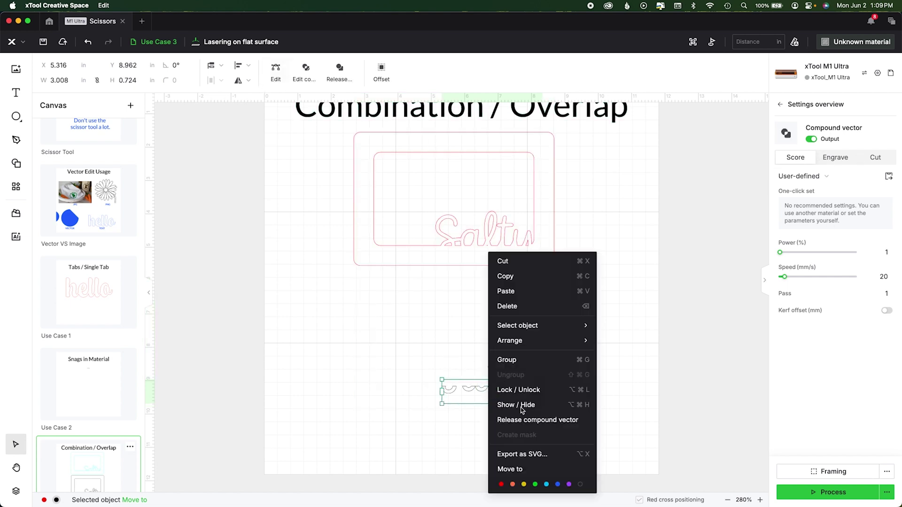
click(572, 485)
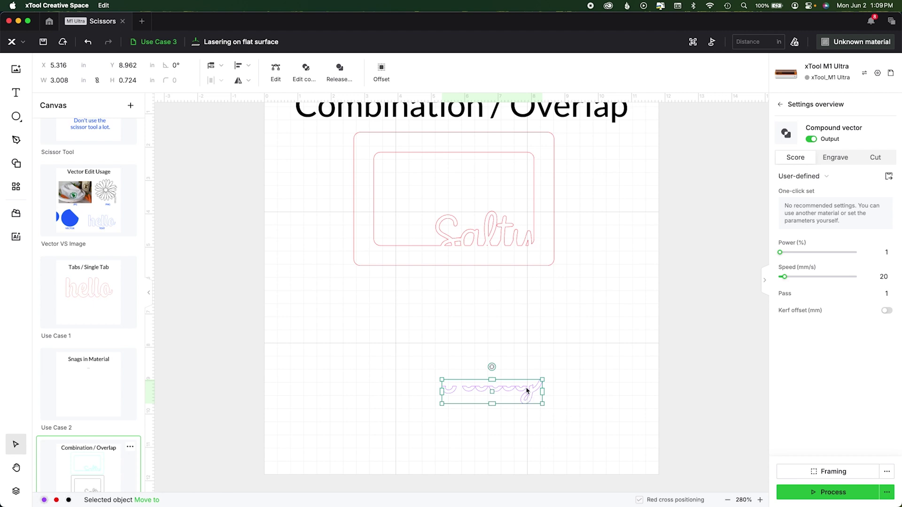
drag(528, 391, 524, 248)
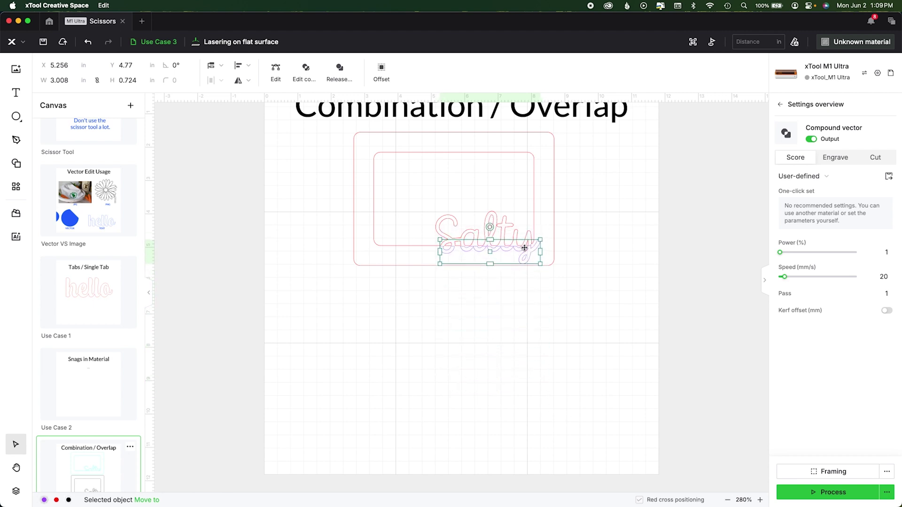
scroll(524, 248, up, 5)
scroll(525, 250, up, 4)
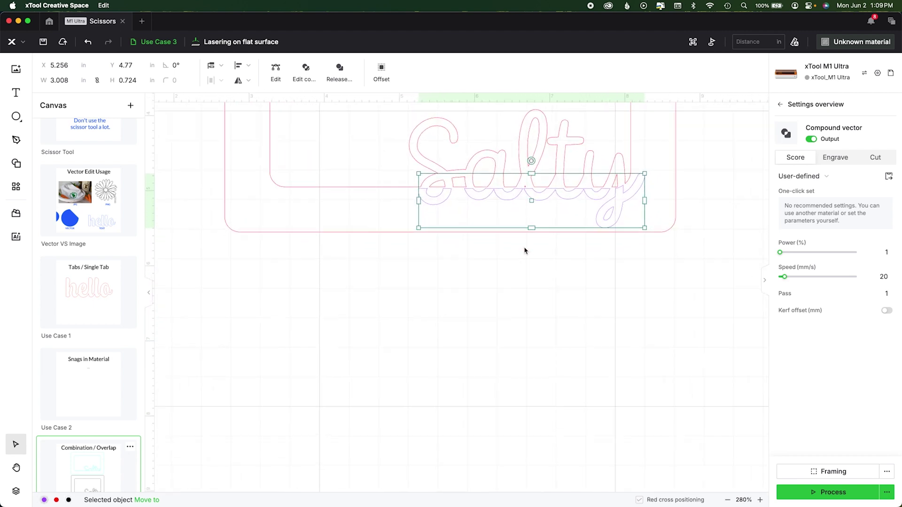
scroll(524, 248, up, 5)
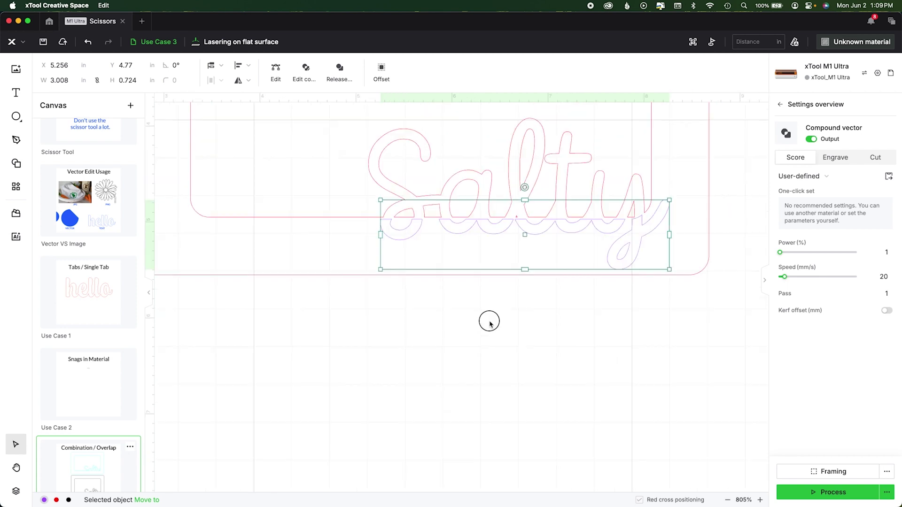
drag(501, 264, 503, 265)
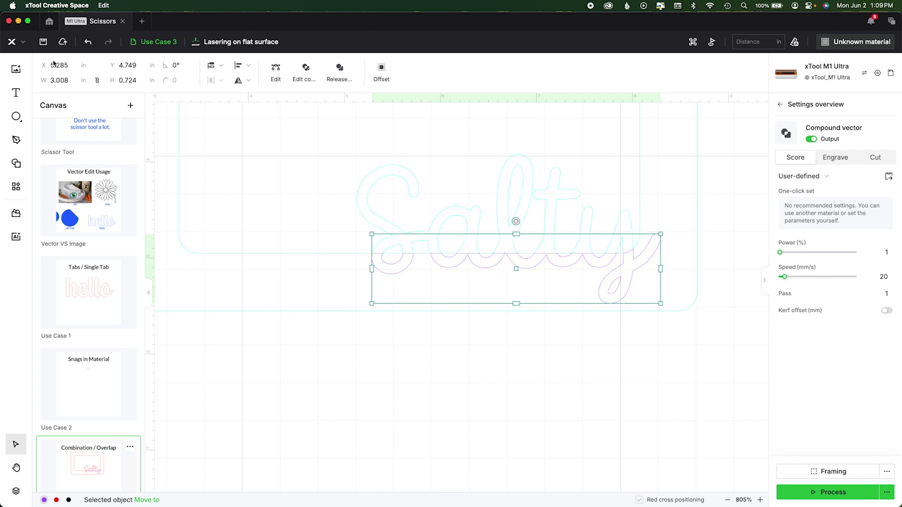
Open the application Settings dialog from the main menu and close it again.
click(25, 43)
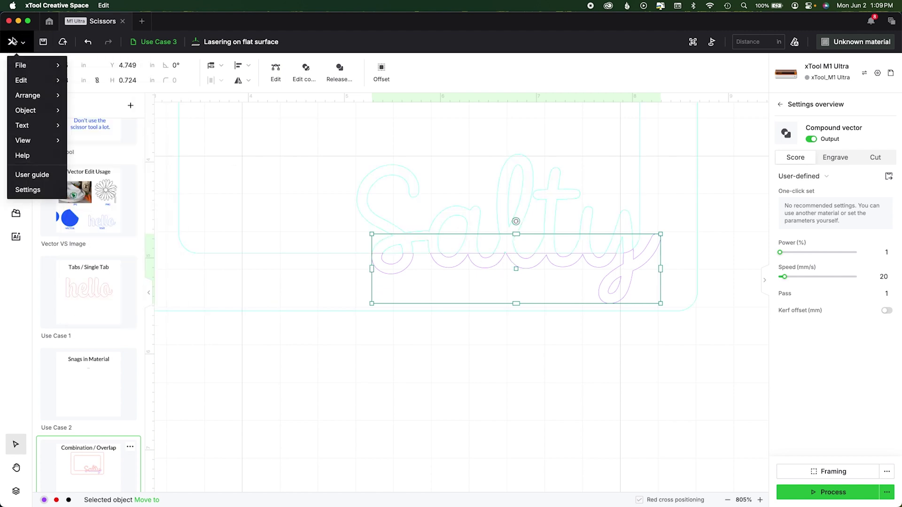
click(31, 189)
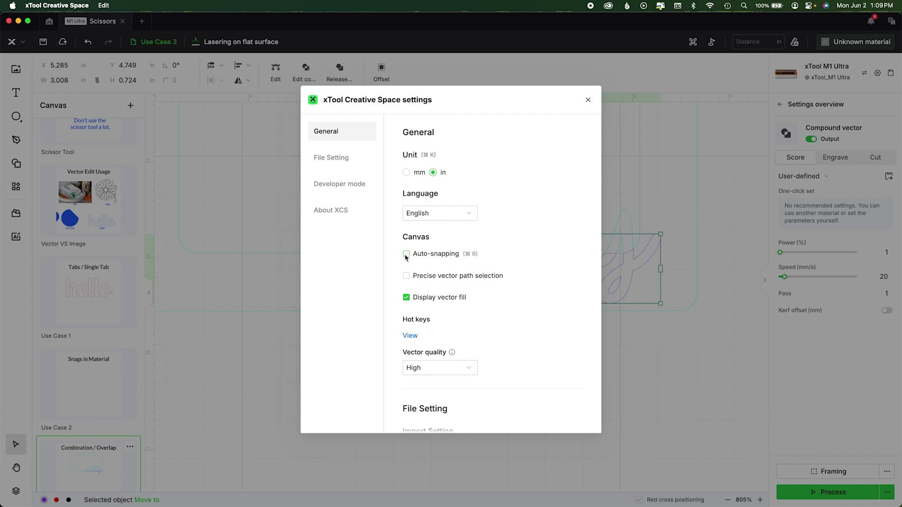
click(587, 99)
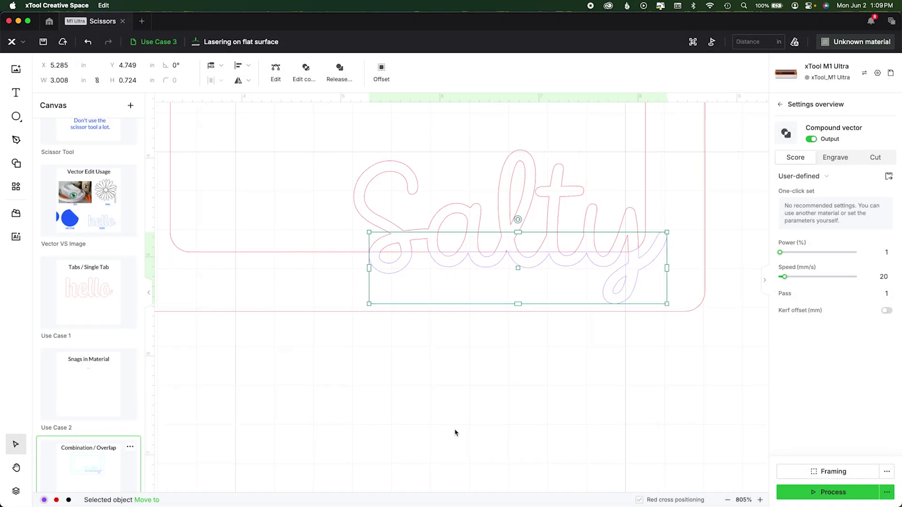
Zoom in and nudge the purple Salty overlap piece slightly left, then reselect it.
key(super+equal)
key(super+equal)
key(super+equal)
key(super+equal)
key(super+equal)
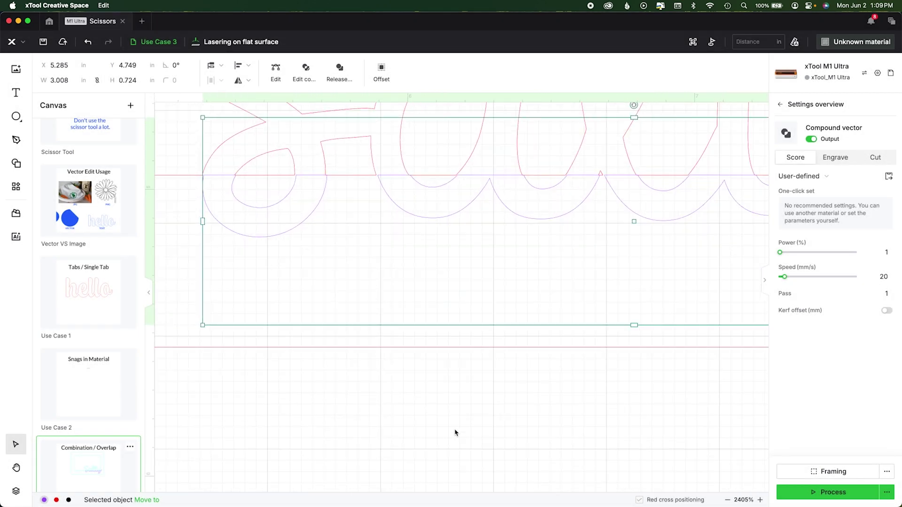
mouse_move(374, 226)
mouse_down()
mouse_move(364, 220)
mouse_move(371, 226)
mouse_up()
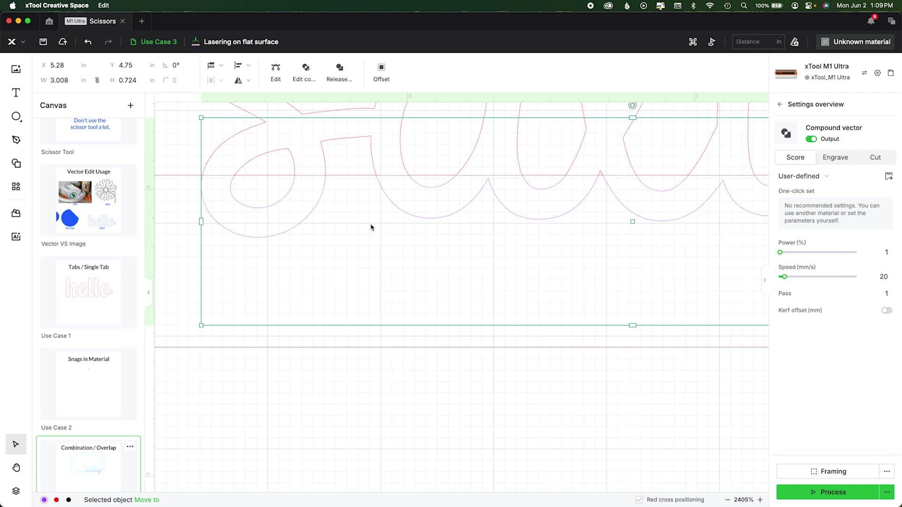
click(363, 404)
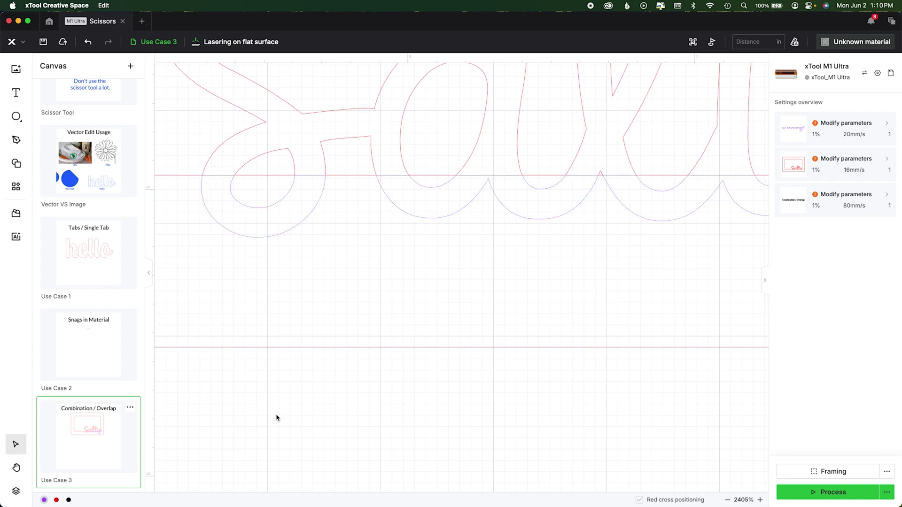
click(256, 215)
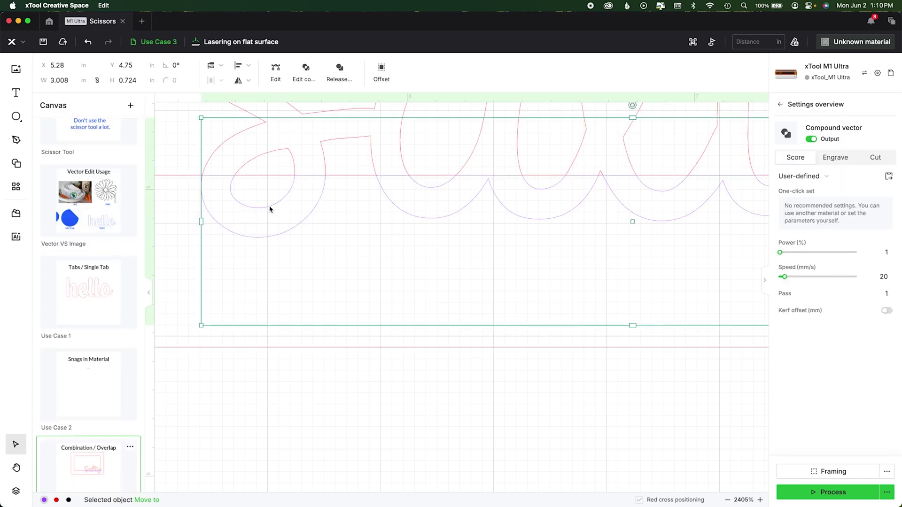
click(276, 73)
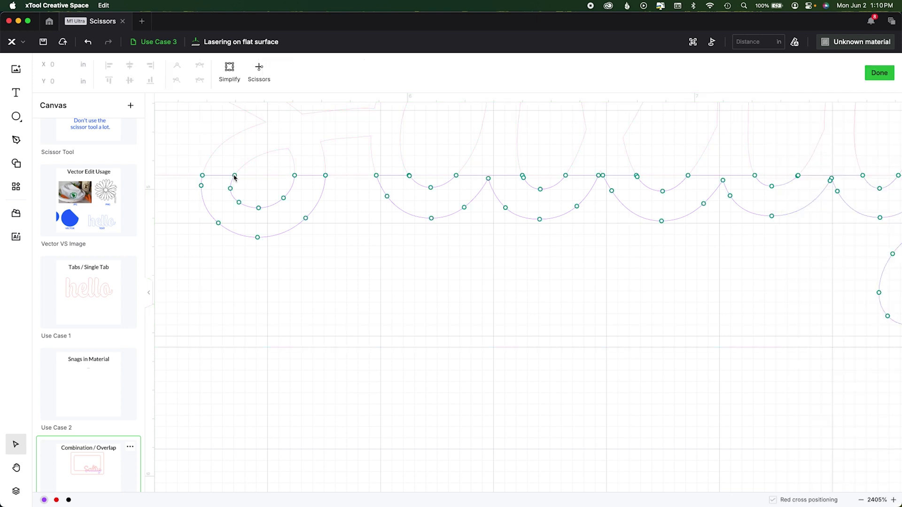
click(260, 72)
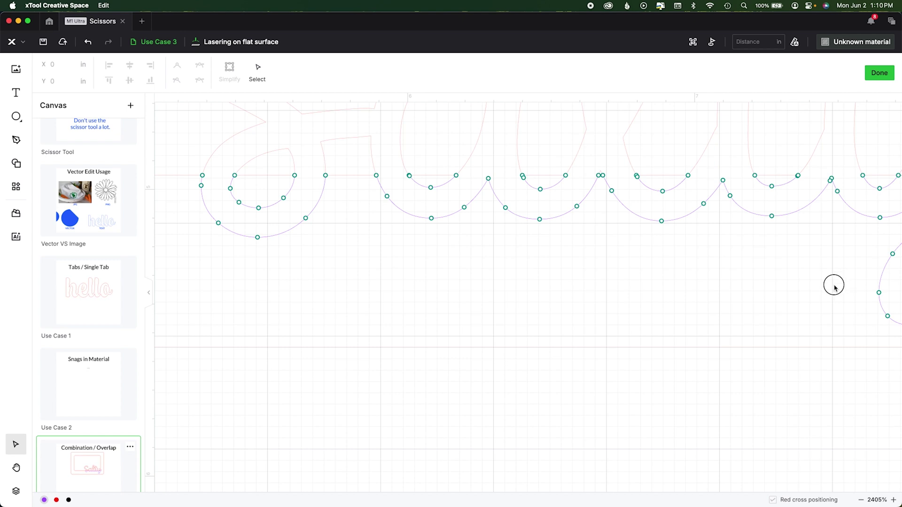
drag(834, 284, 357, 332)
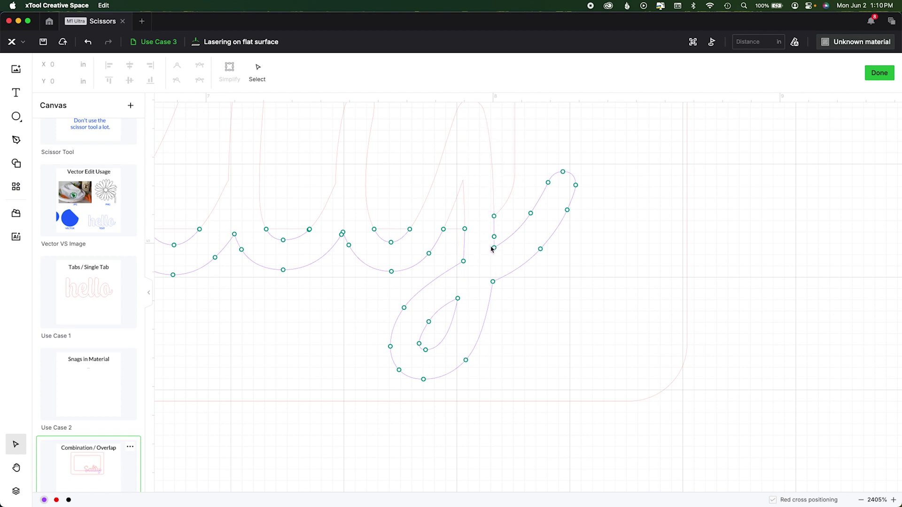
click(879, 73)
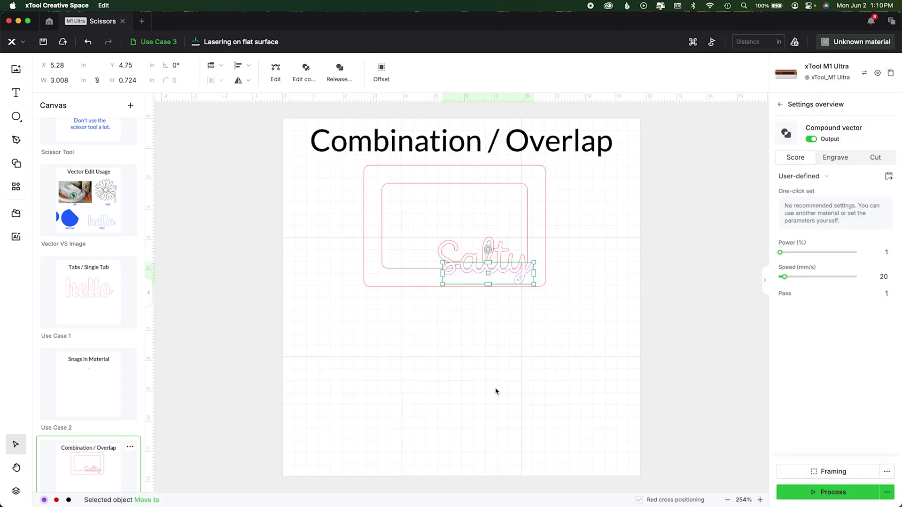
Group the Salty text together with its frame.
click(480, 369)
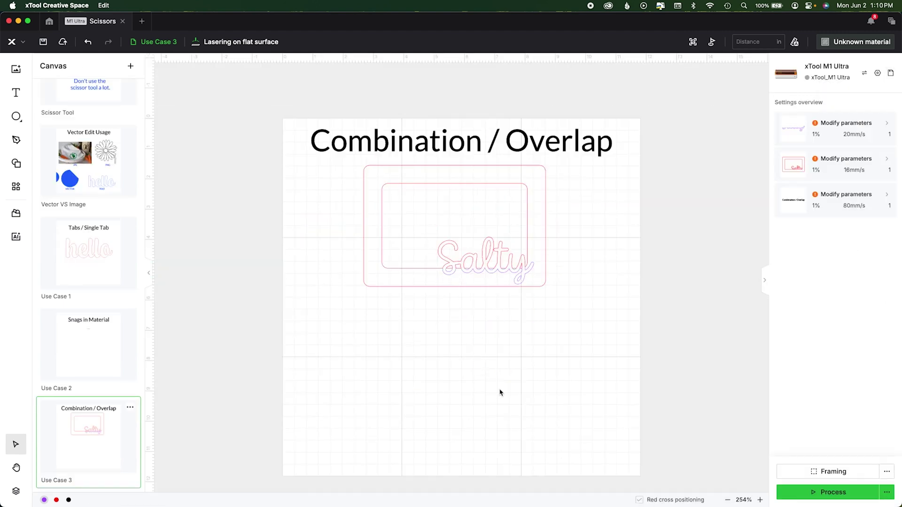
drag(586, 254, 489, 294)
click(388, 71)
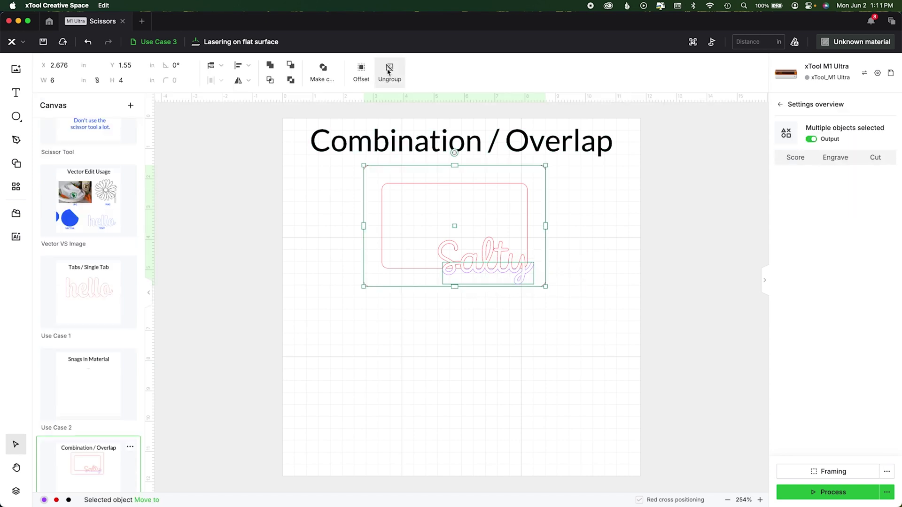
Set the Purple layer to 65% power and 125 mm/s speed.
click(10, 491)
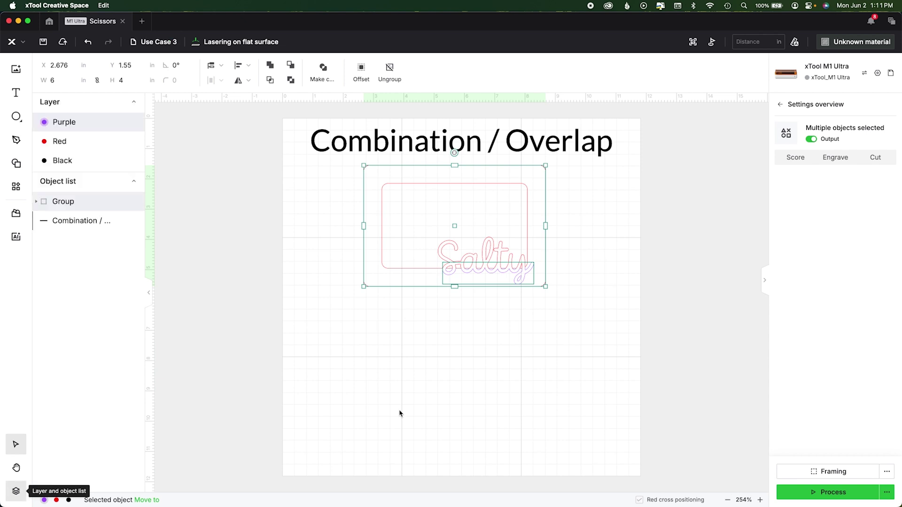
click(61, 121)
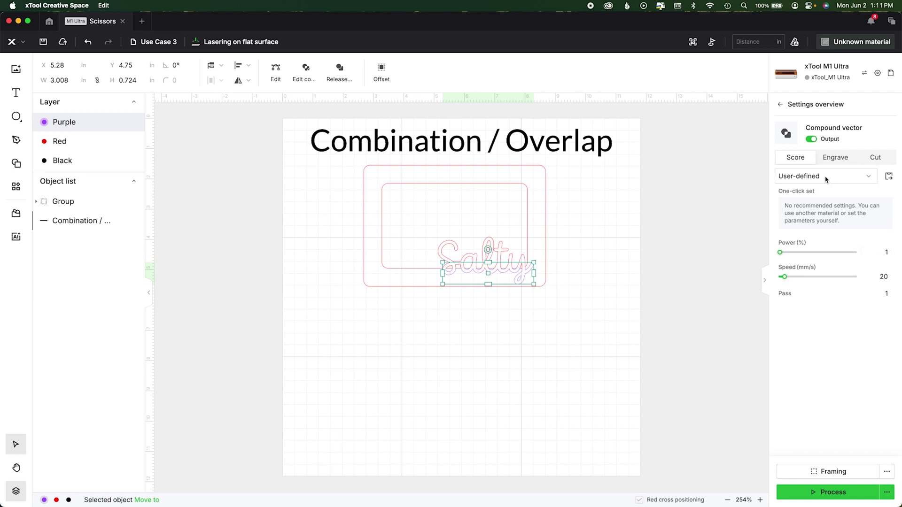
click(885, 257)
text(6)
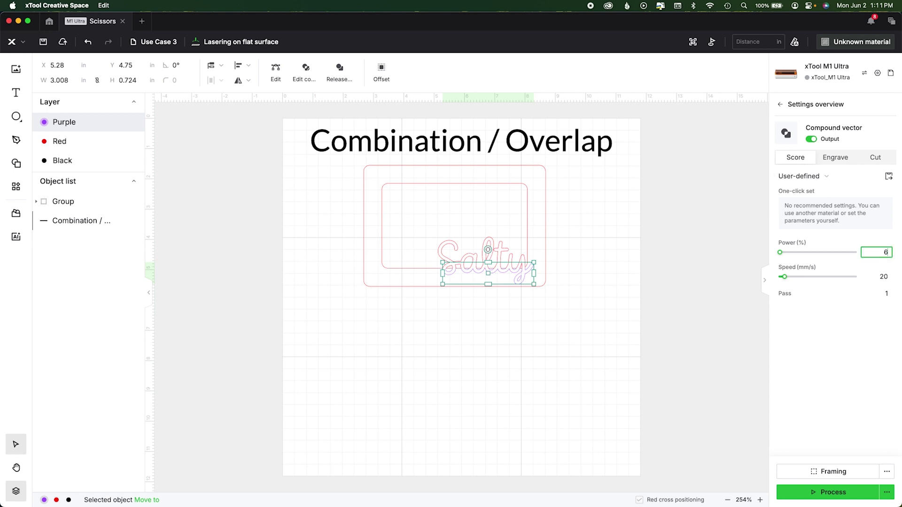
text(5)
key(Tab)
text(125)
key(Tab)
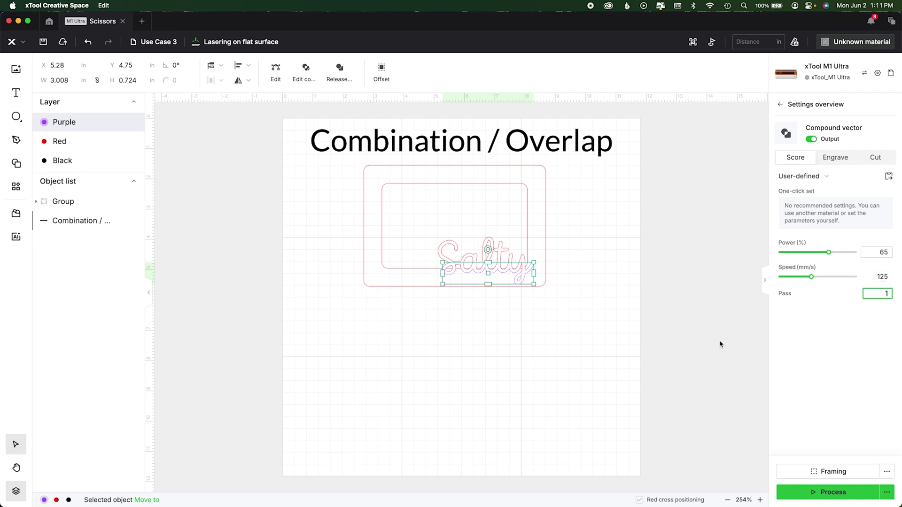
Set the Red cut layer to 95% power and 6 mm/s speed.
click(59, 142)
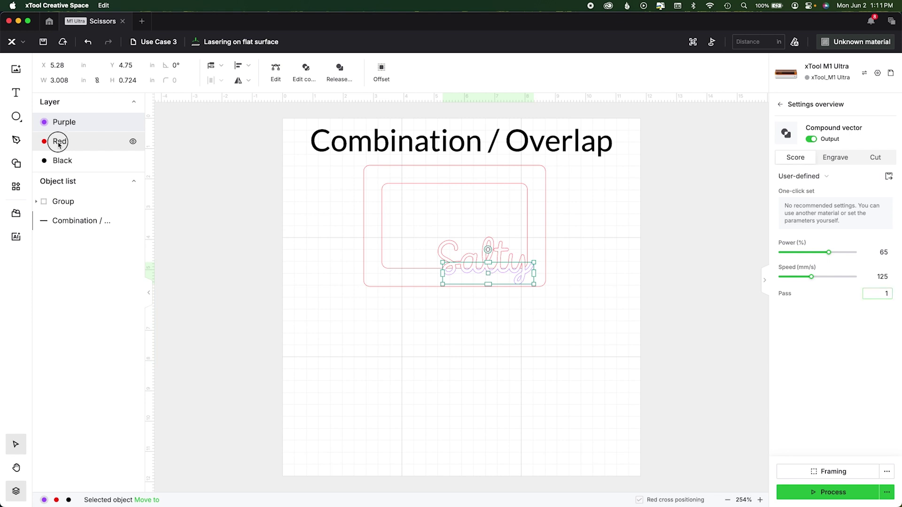
click(886, 254)
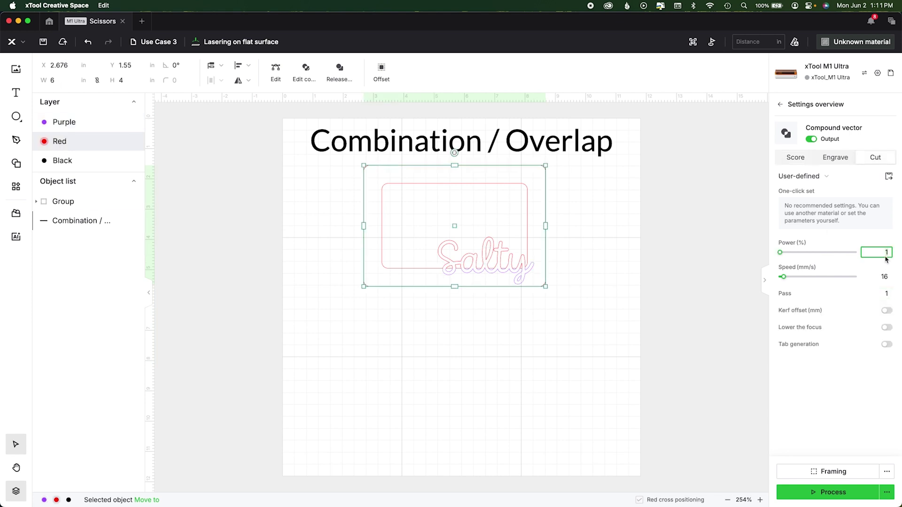
text(95)
key(Tab)
text(6)
key(Tab)
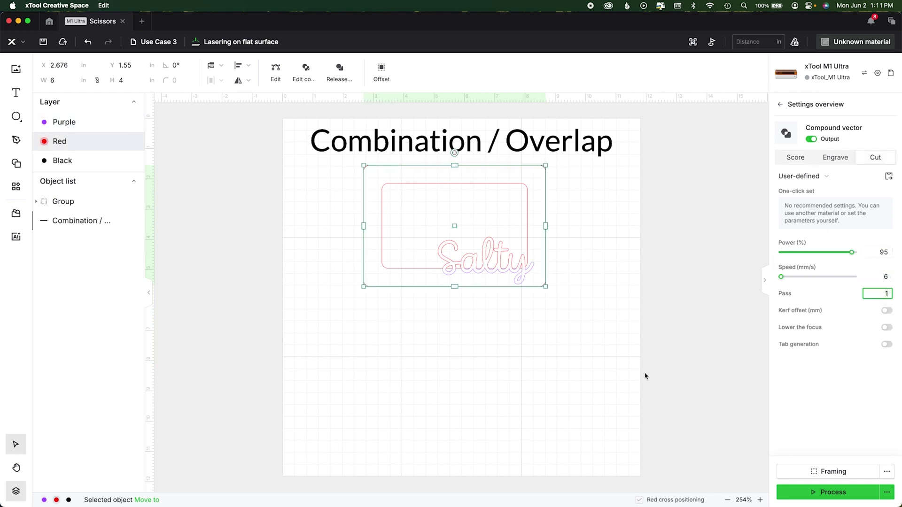
Shift the grouped design slightly left and down.
click(645, 376)
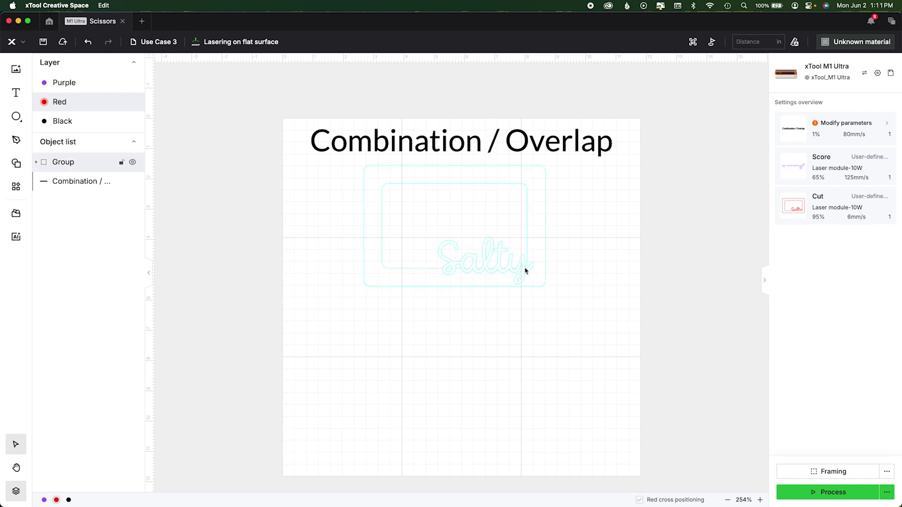
drag(592, 450, 355, 258)
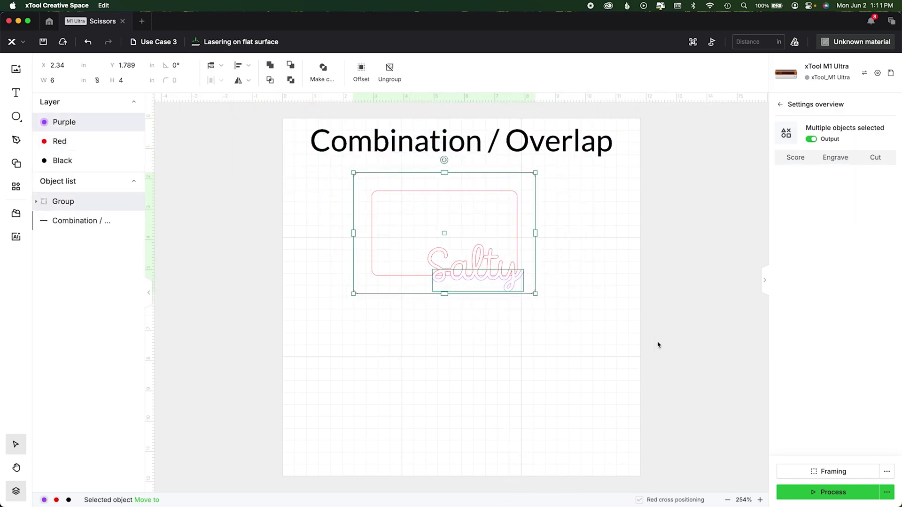
click(602, 323)
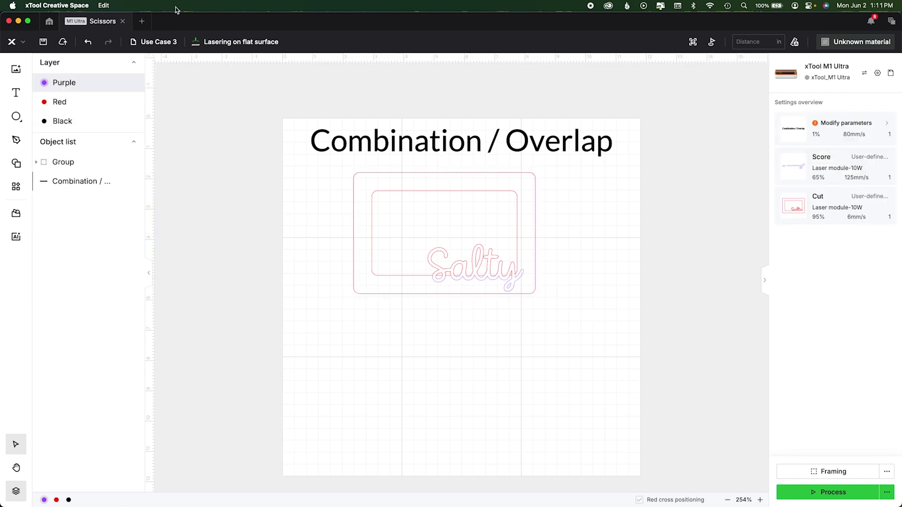
From the canvas page list, switch back to the Scissor Tool page.
click(142, 41)
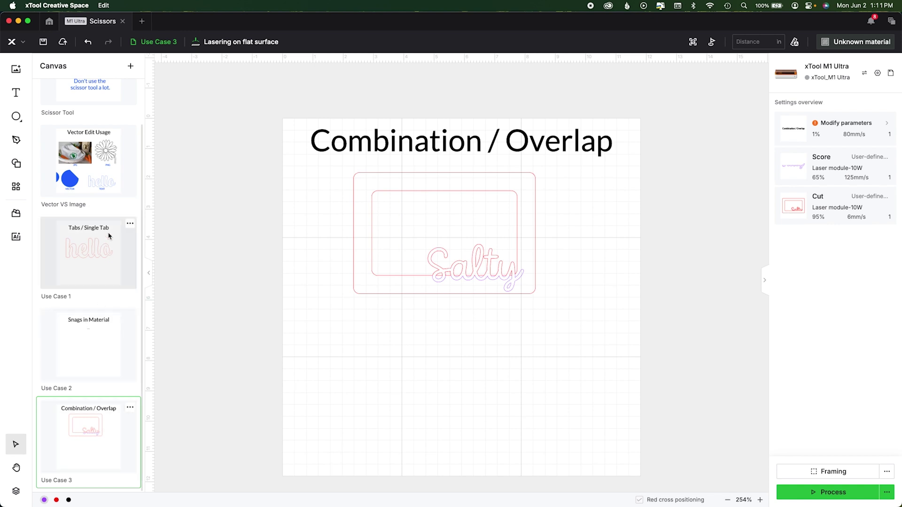
scroll(108, 212, up, 2)
click(108, 113)
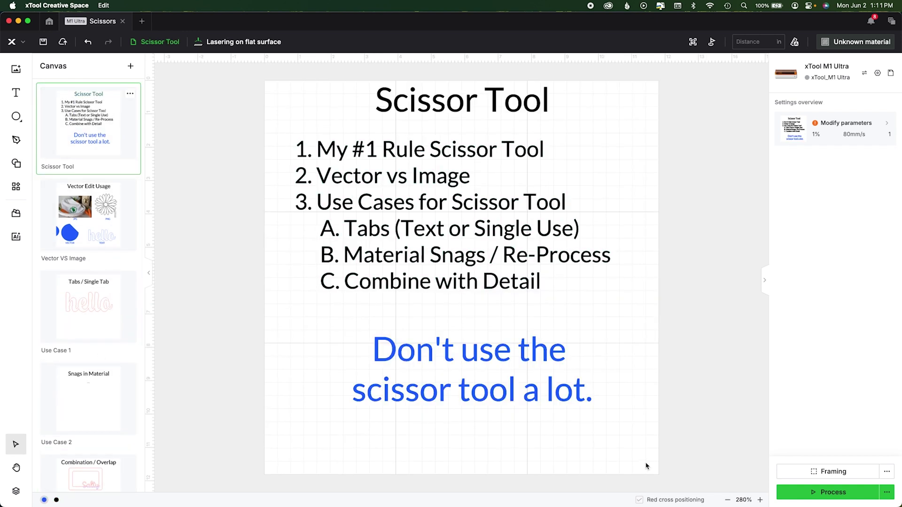